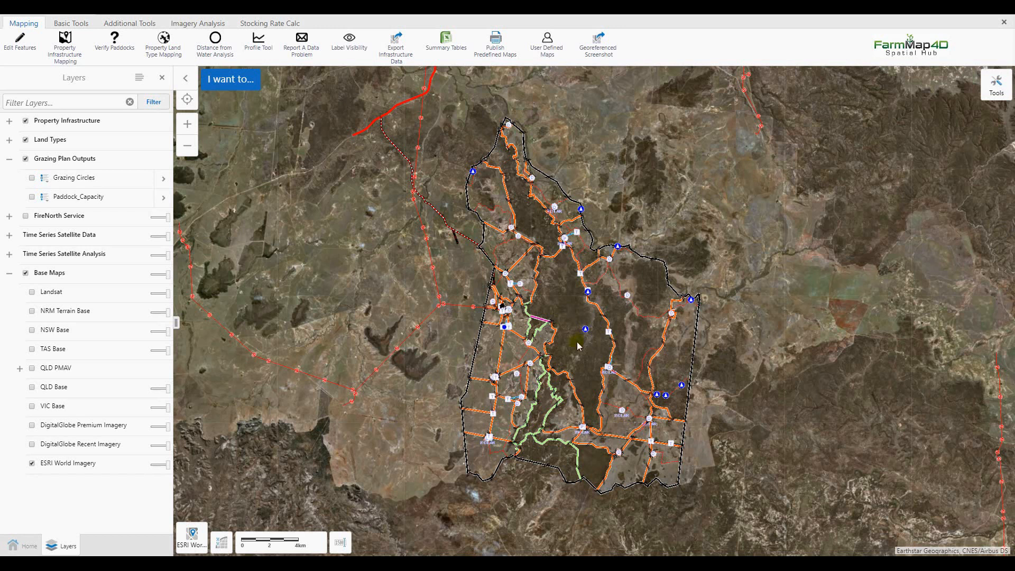
- Display the Grazing Circles layer and examine the areas near the north-western boundary that are far from water
left_click(32, 178)
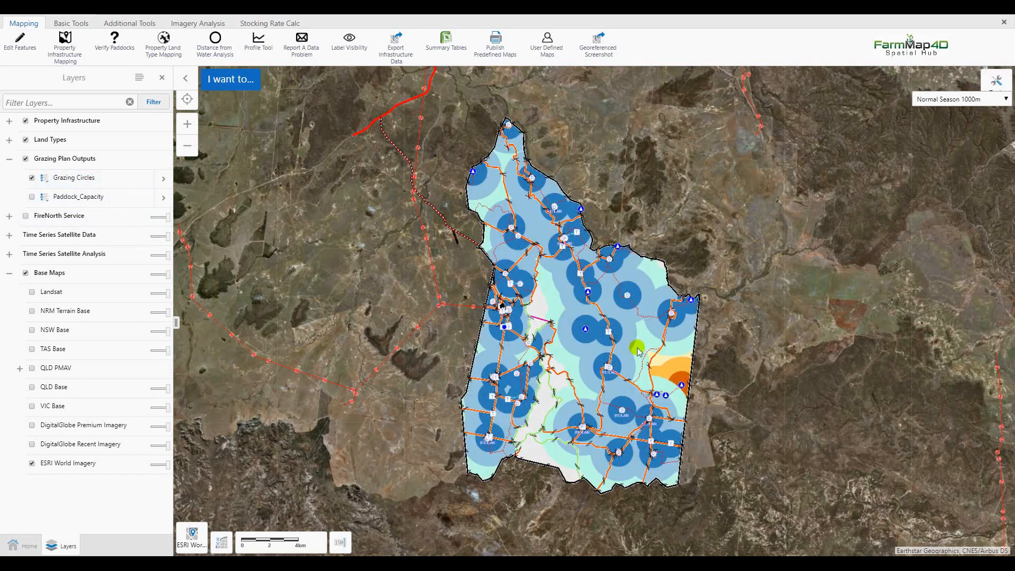
scroll(492, 212, "up", 2)
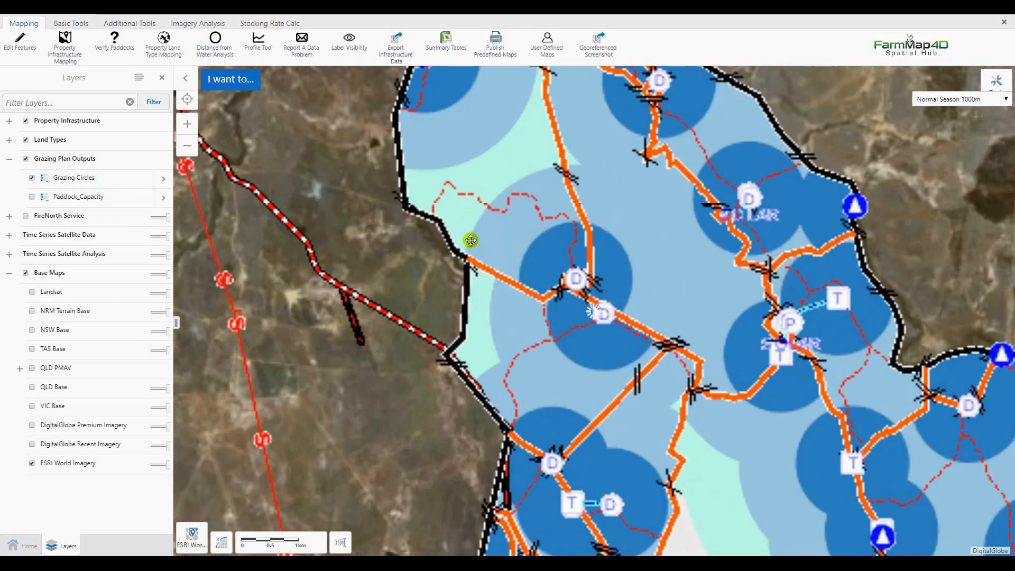
left_click_drag(471, 236, 468, 269)
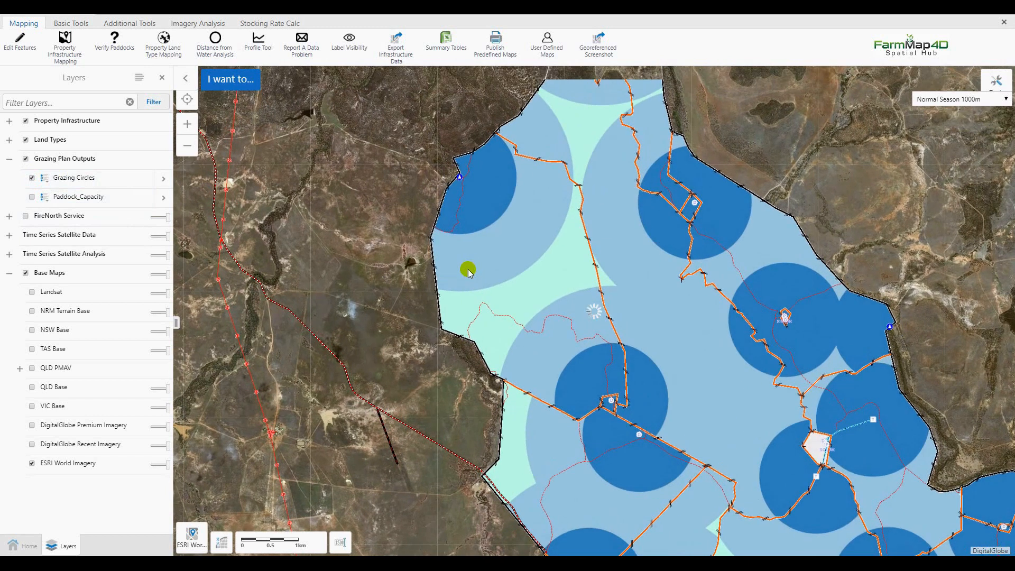
scroll(466, 271, "up", 1)
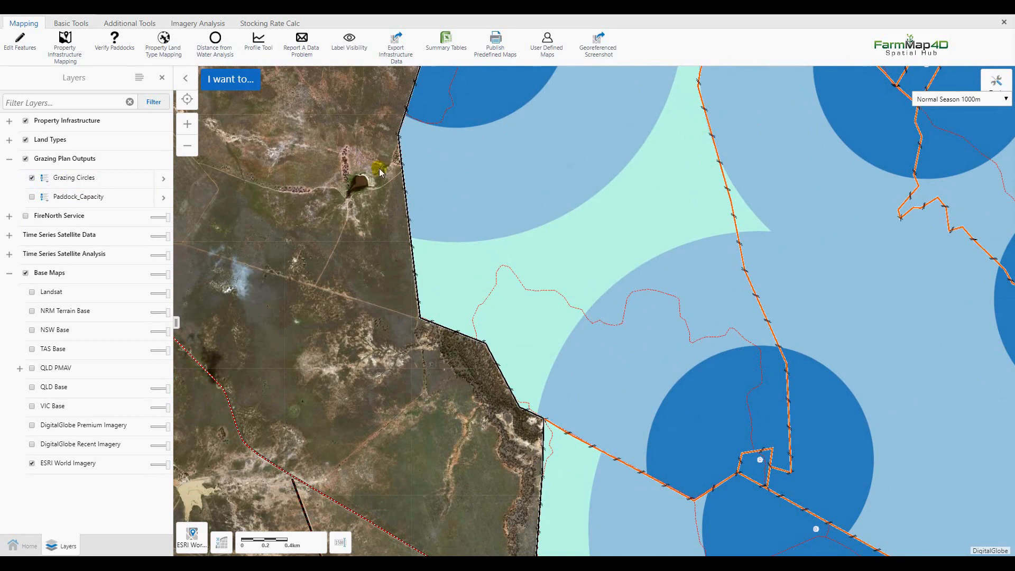
- Place a new water tank point in the gap between grazing circles, inside the track bend near the western boundary fence
left_click(65, 55)
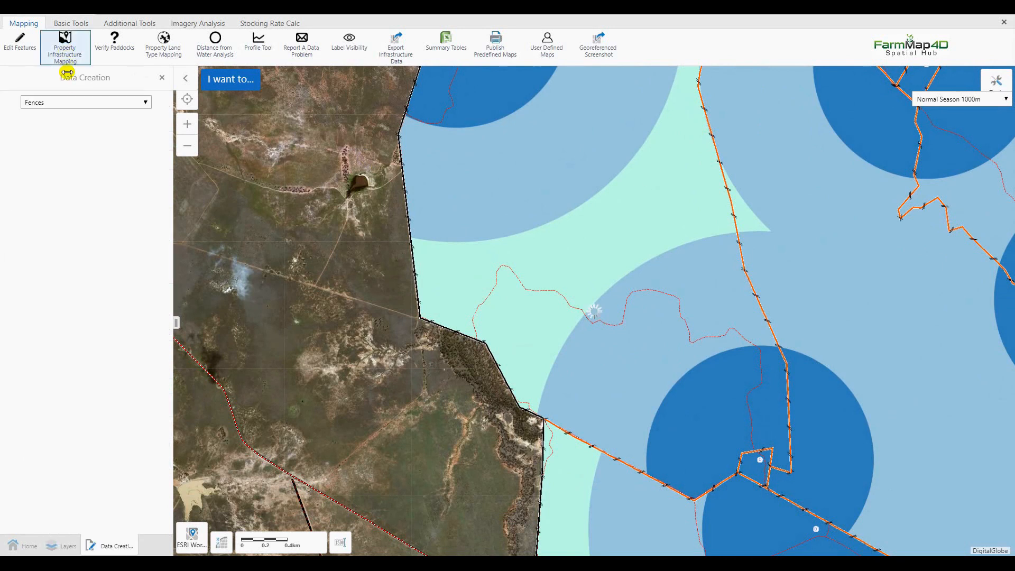
left_click(106, 103)
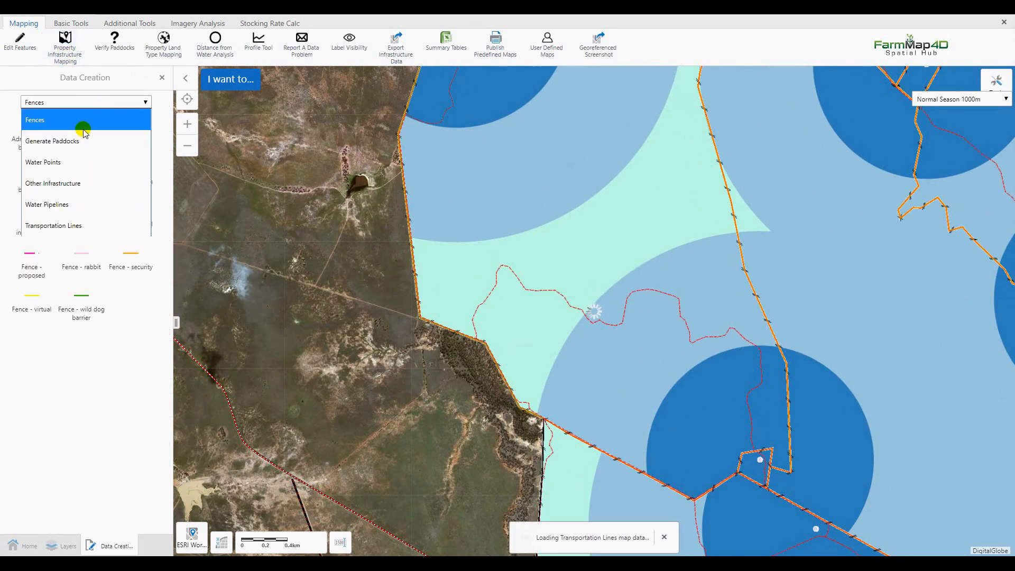
left_click(69, 160)
left_click(31, 417)
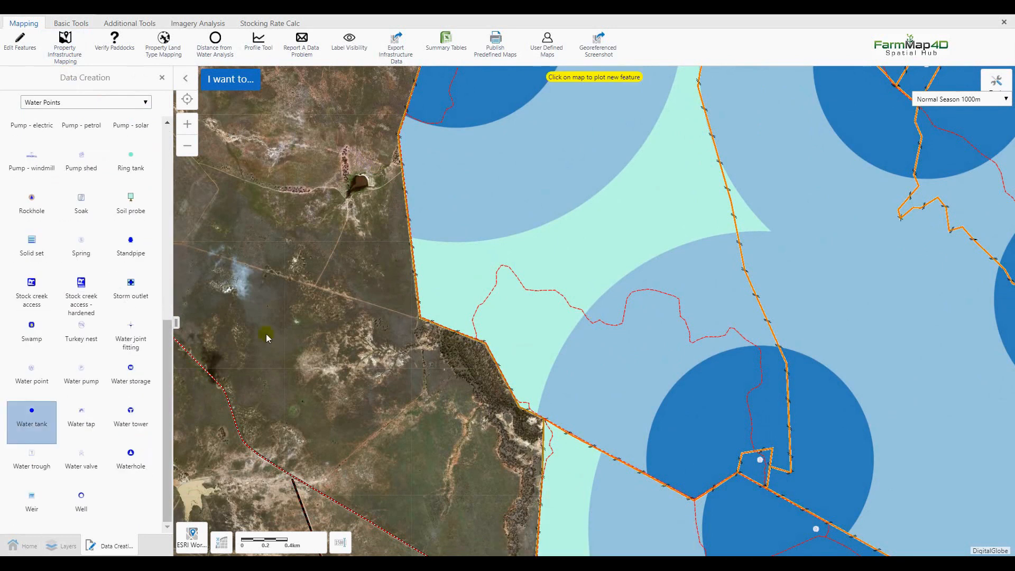
left_click(505, 276)
- Give the tank data source World Imagery, construction Poly, a status and a water duration, and save it
left_click(53, 154)
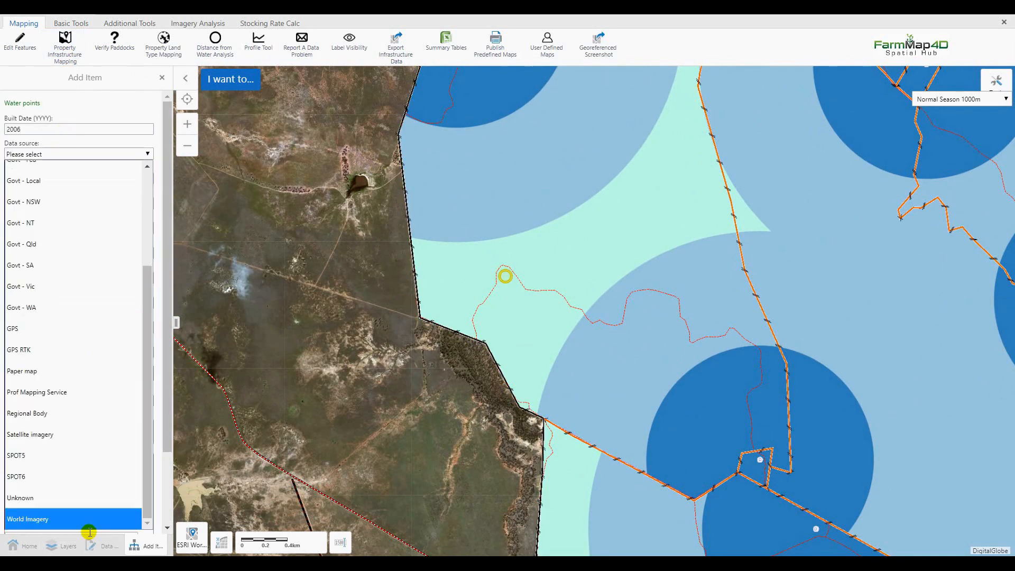
left_click(80, 535)
left_click(78, 228)
left_click(56, 290)
left_click(68, 328)
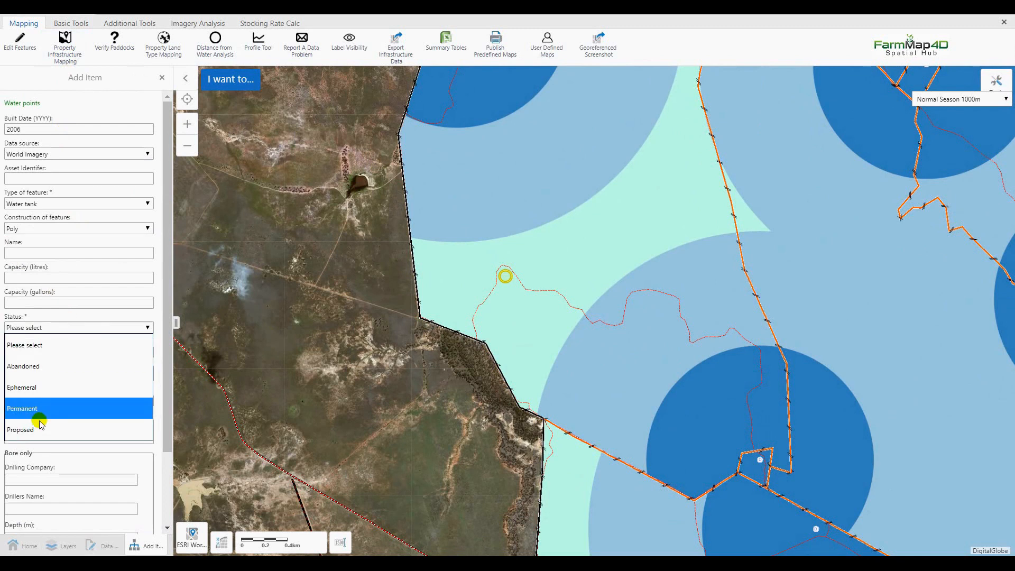
left_click(37, 416)
left_click(61, 352)
left_click(37, 334)
scroll(95, 507, "down", 3)
left_click(105, 522)
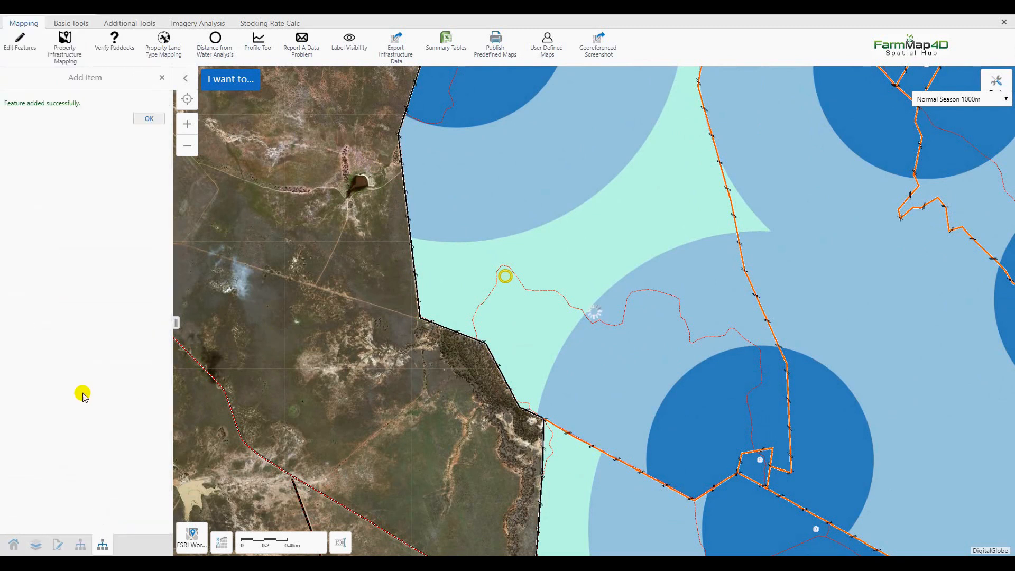
- Place a new water trough point just west of the new water tank
left_click(142, 101)
left_click(56, 161)
scroll(72, 445, "down", 5)
left_click(31, 456)
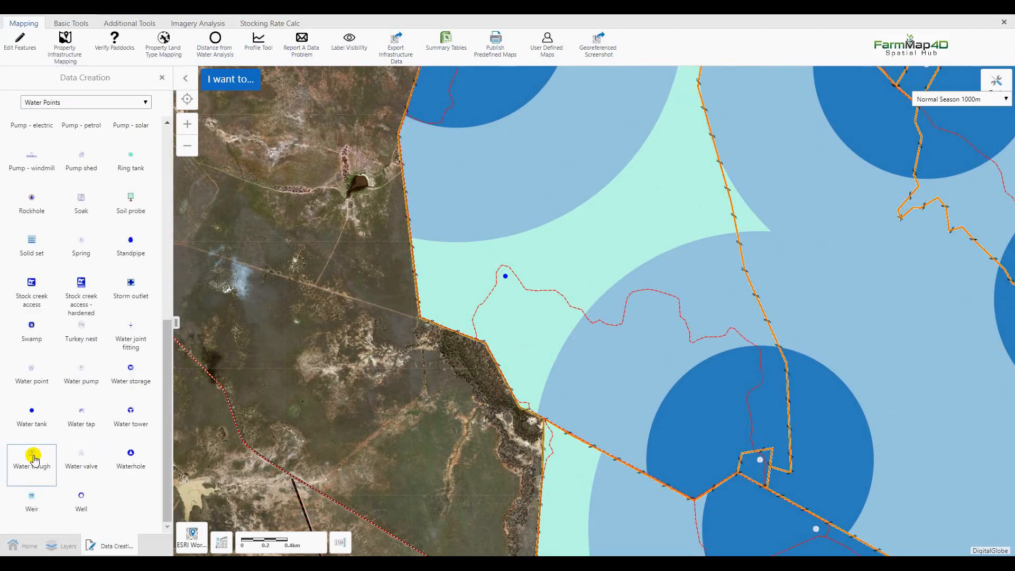
scroll(498, 271, "up", 2)
left_click(494, 268)
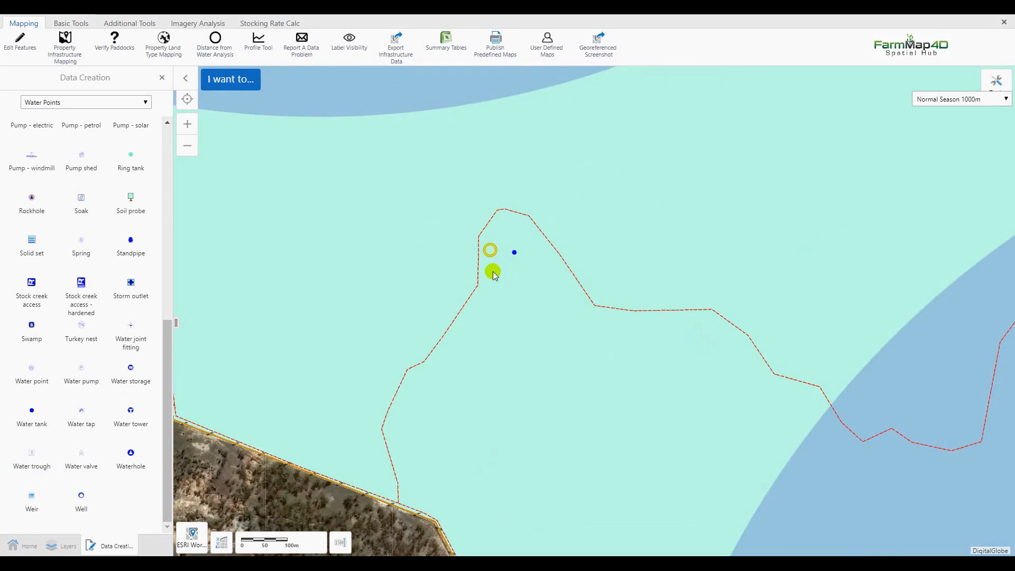
- Set the trough's data source to World Imagery, construction to Poly and status to Proposed, and mark it as a livestock drinking source
left_click(79, 154)
left_click(73, 499)
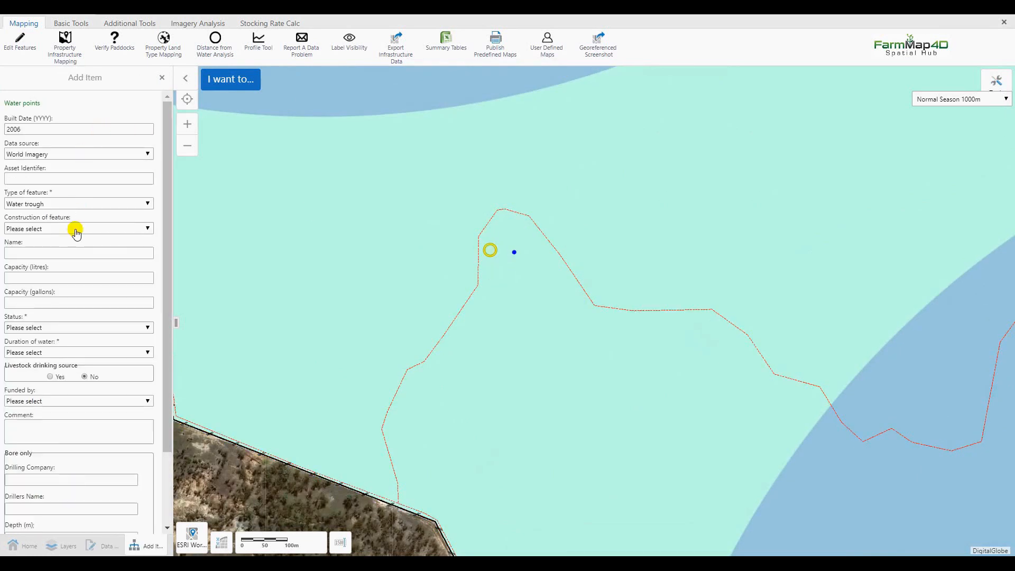
left_click(75, 229)
left_click(62, 257)
left_click(63, 328)
left_click(38, 429)
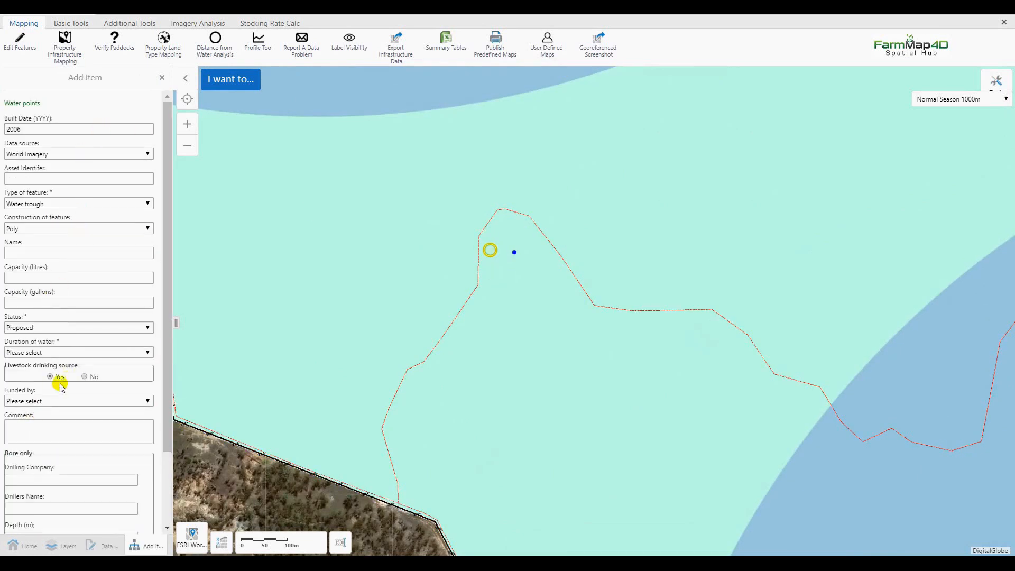
- Set the trough's duration of water to Permanent, save the feature and return to the layer list
scroll(80, 423, "down", 3)
left_click(102, 521)
left_click(76, 264)
left_click(73, 20)
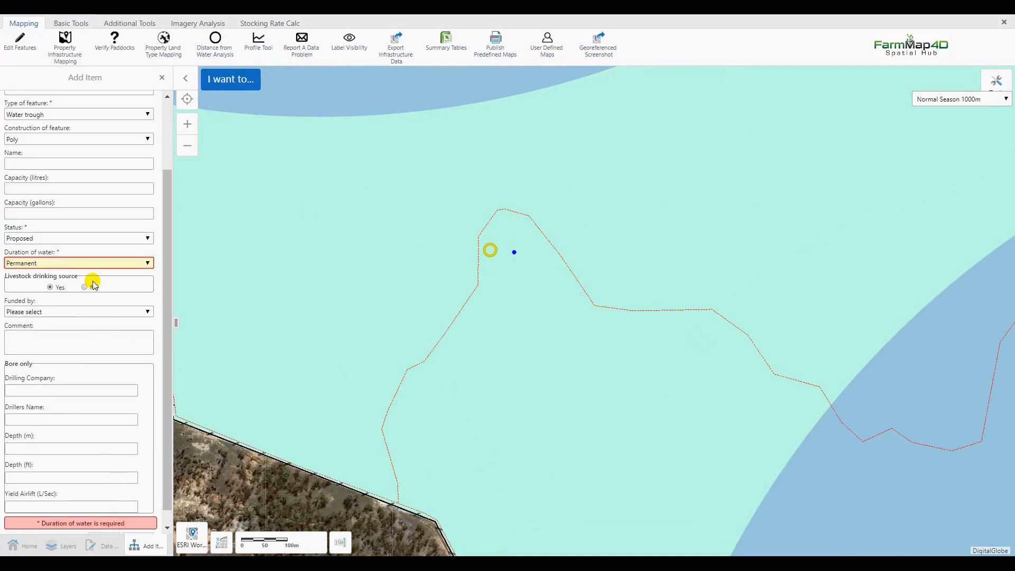
scroll(95, 328, "down", 1)
left_click(101, 523)
left_click(162, 78)
left_click(162, 78)
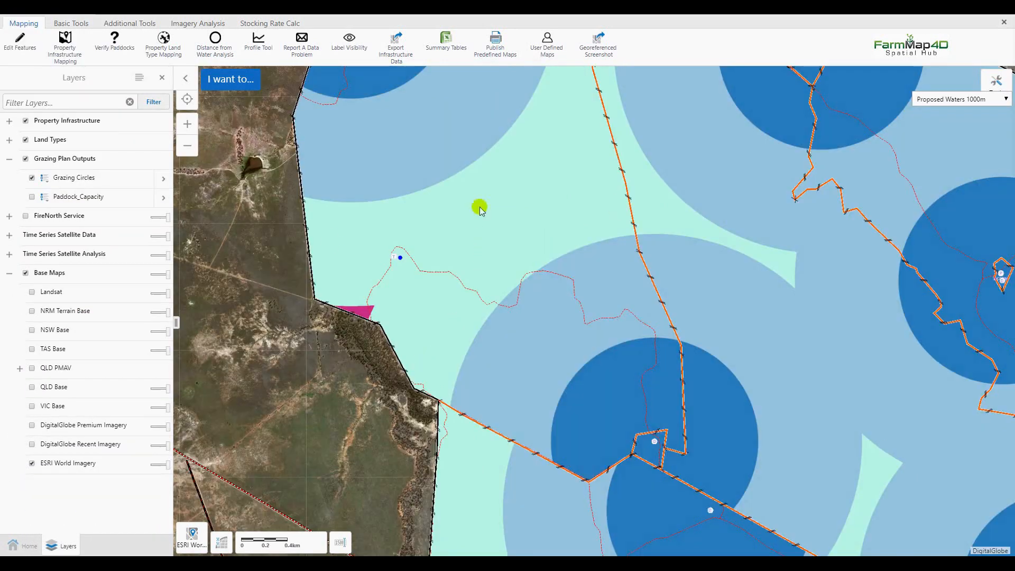
- Hide the Grazing Circles layer and display the NRM Terrain Base map between the new tank and the existing water points
left_click(31, 179)
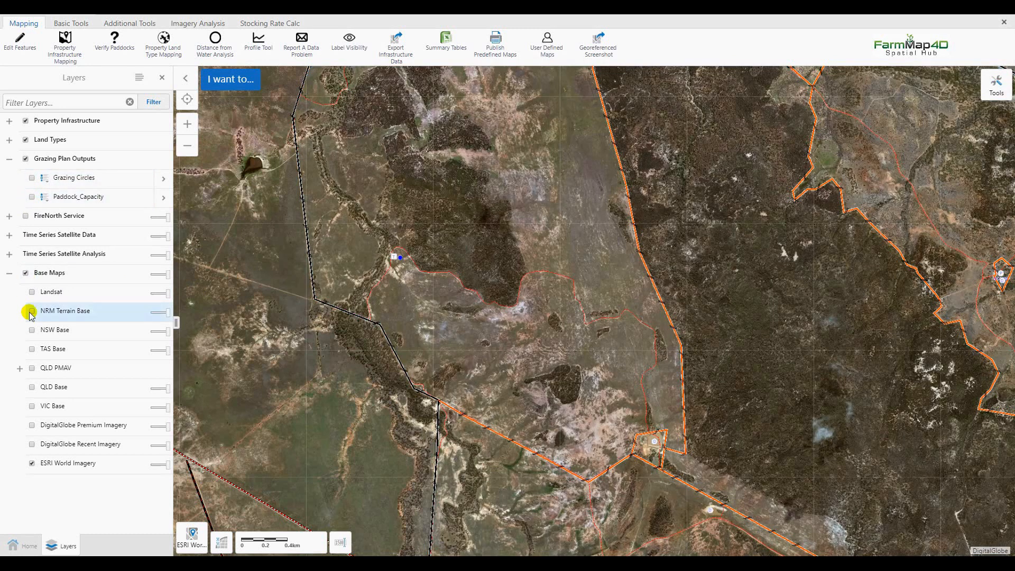
left_click(31, 312)
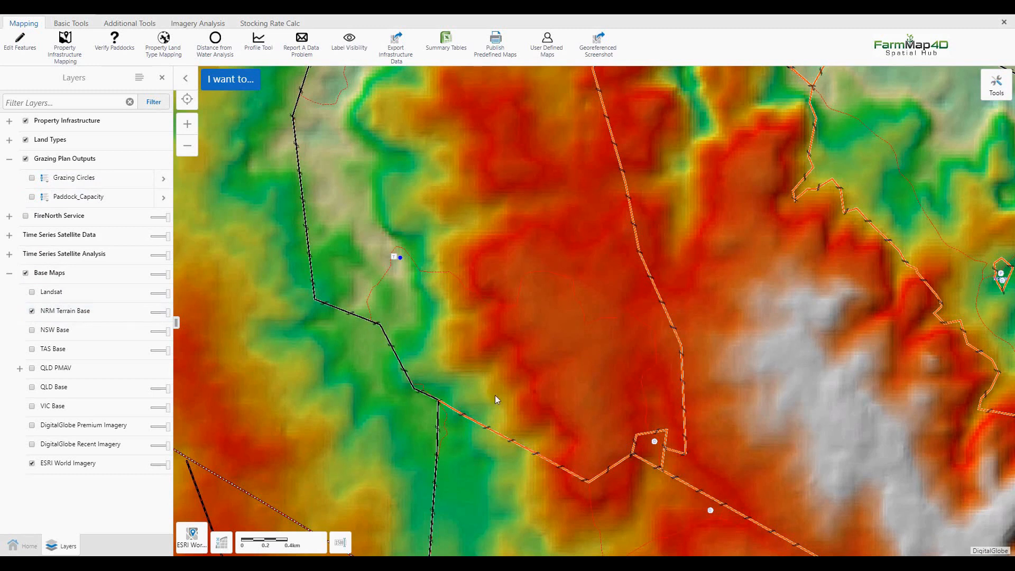
left_click_drag(497, 398, 442, 313)
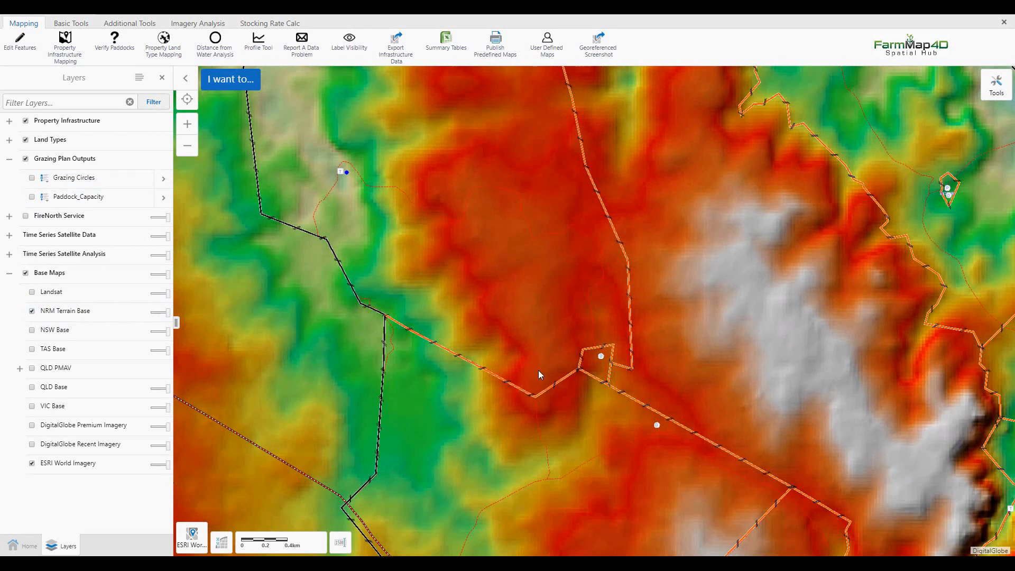
scroll(523, 354, "up", 1)
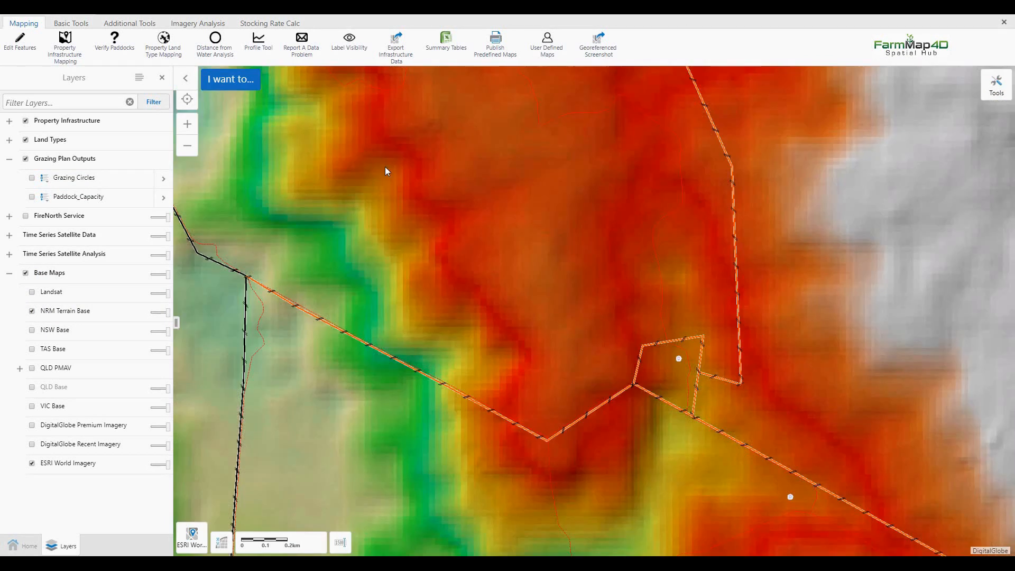
- Examine the digital elevation colours in the imagery legend and close it
left_click(227, 82)
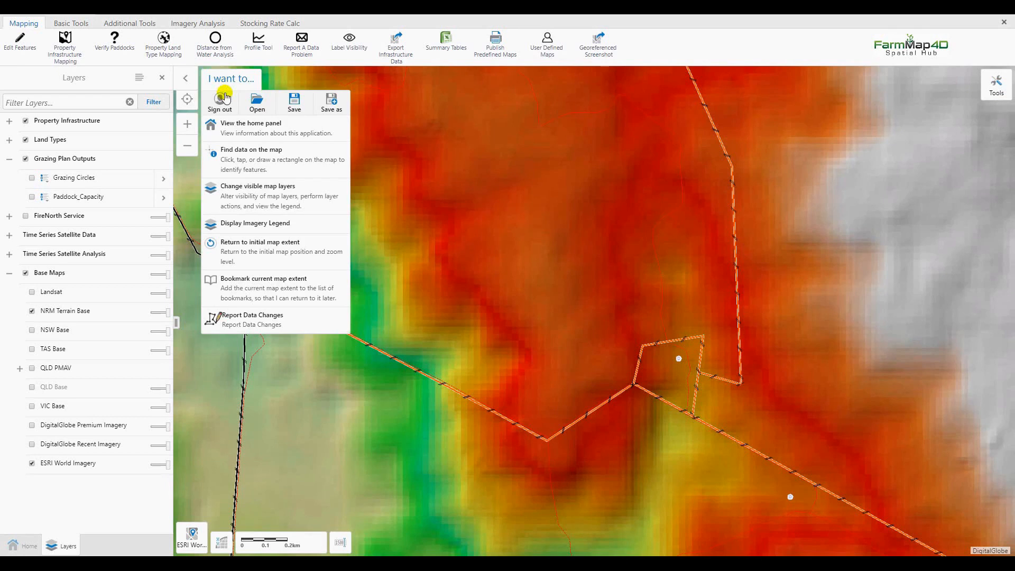
left_click(248, 226)
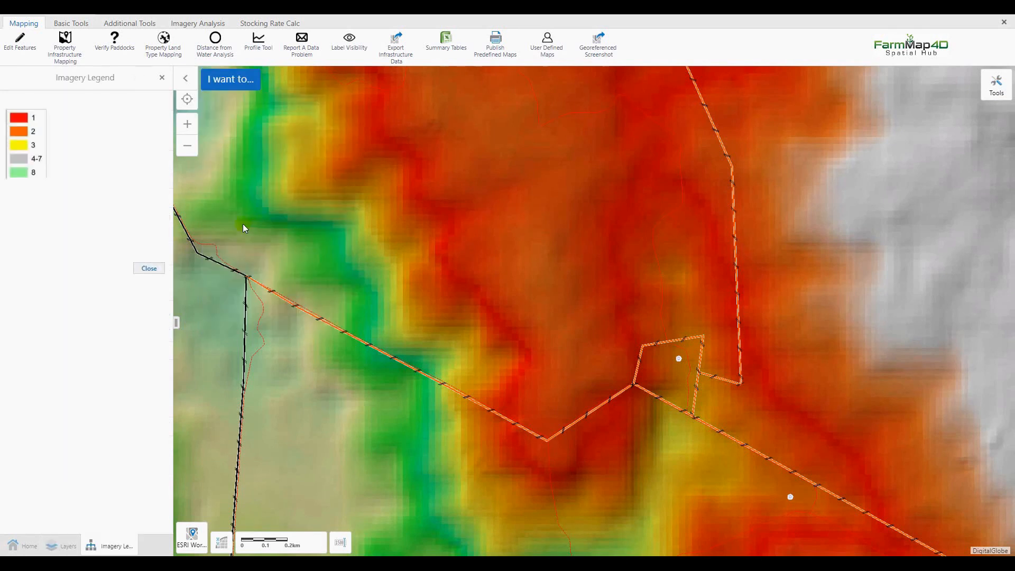
scroll(42, 275, "down", 3)
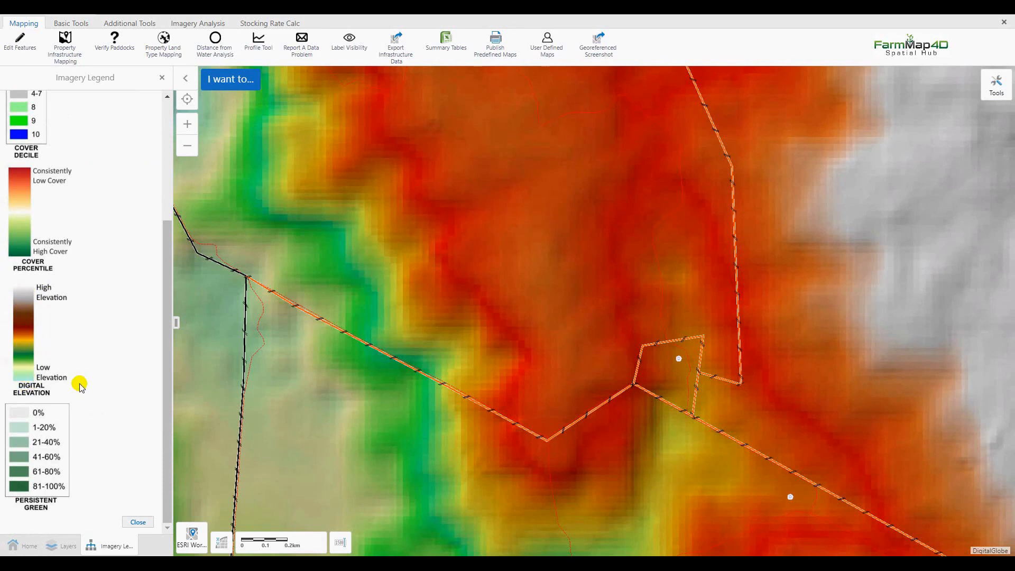
left_click(138, 522)
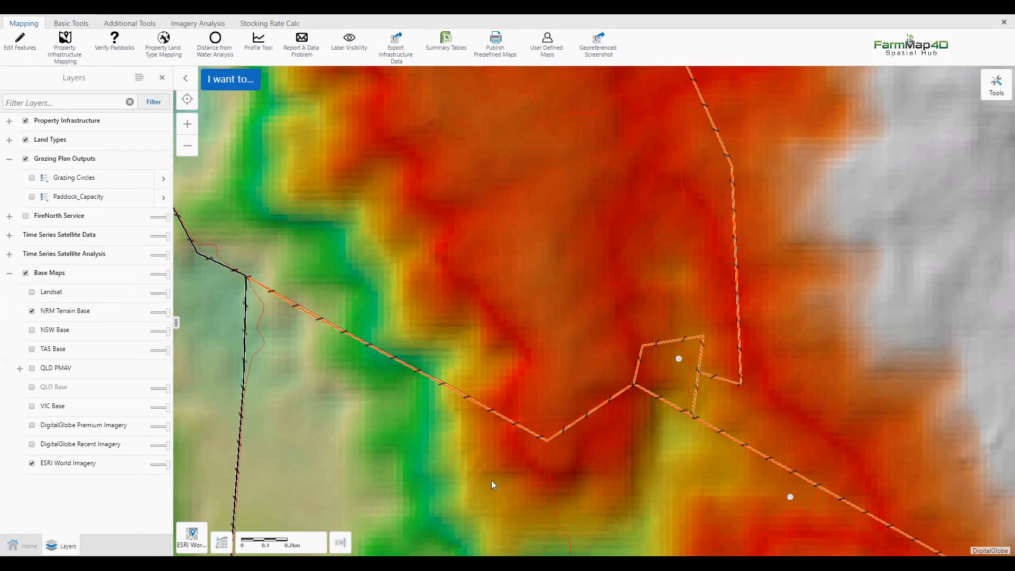
- Start a Profile Tool transect line at the water point in the small fenced enclosure and route it around the hill's southern end
scroll(530, 468, "up", 2)
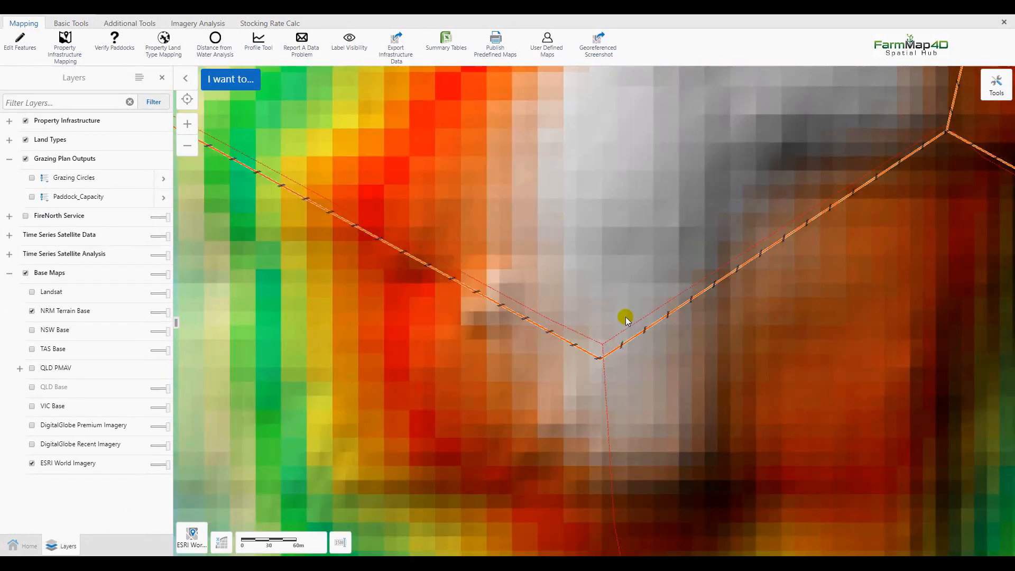
scroll(640, 289, "down", 2)
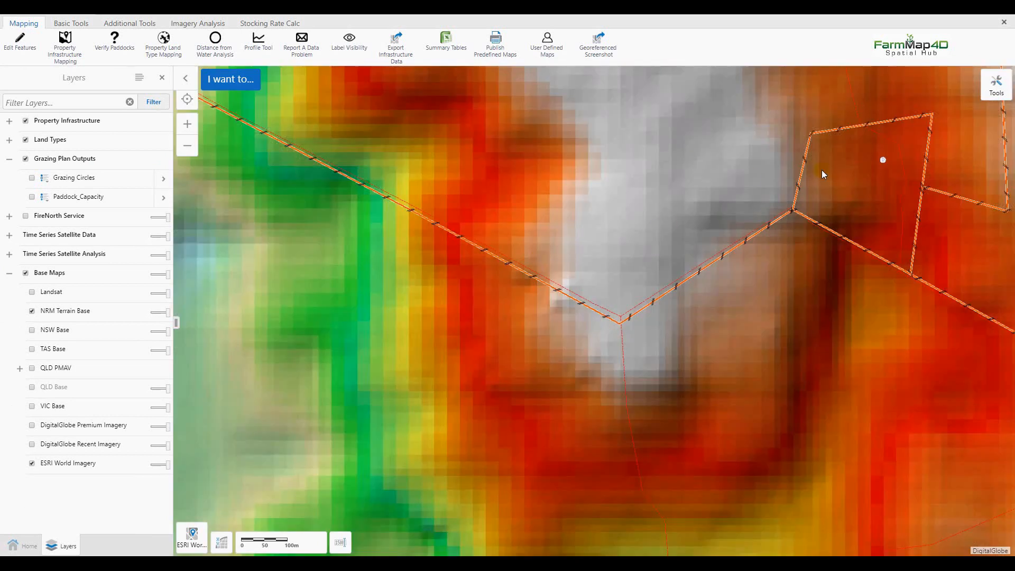
left_click_drag(683, 202, 544, 212)
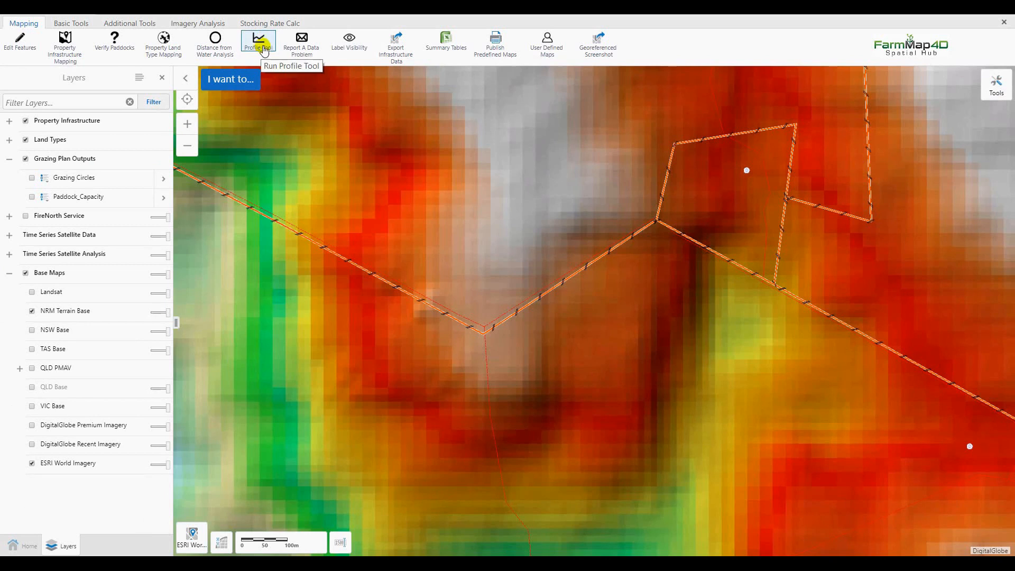
left_click(263, 49)
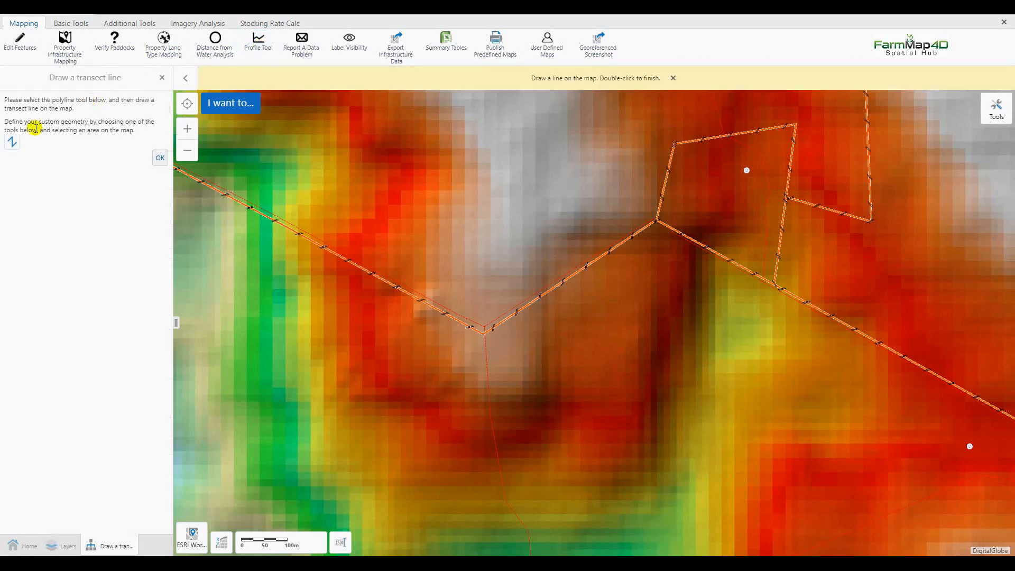
left_click(13, 144)
left_click(747, 170)
left_click(323, 423)
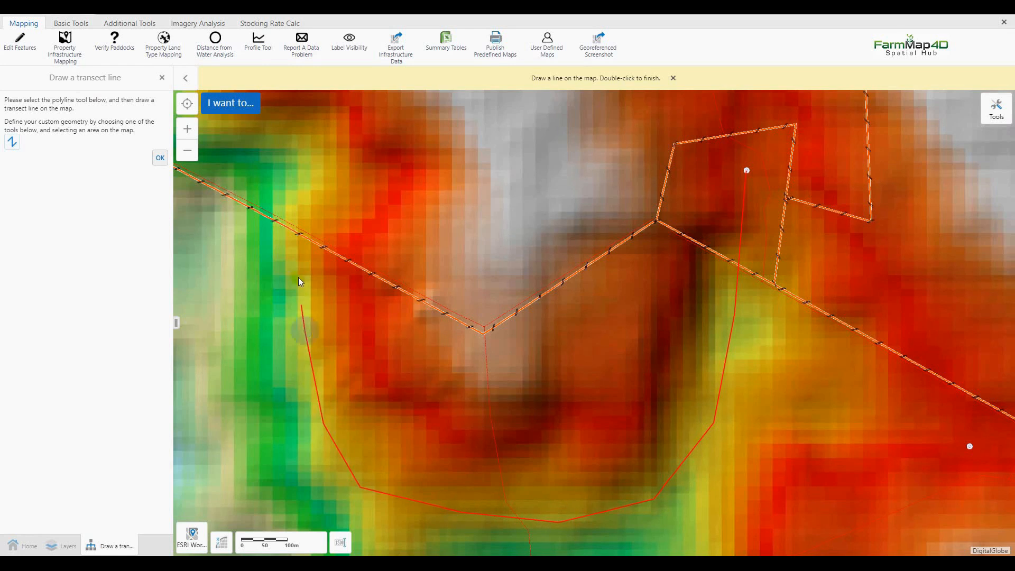
- Continue the transect line north-west beside the fences, finish it at the new water tank and generate its elevation profile
scroll(268, 185, "down", 1)
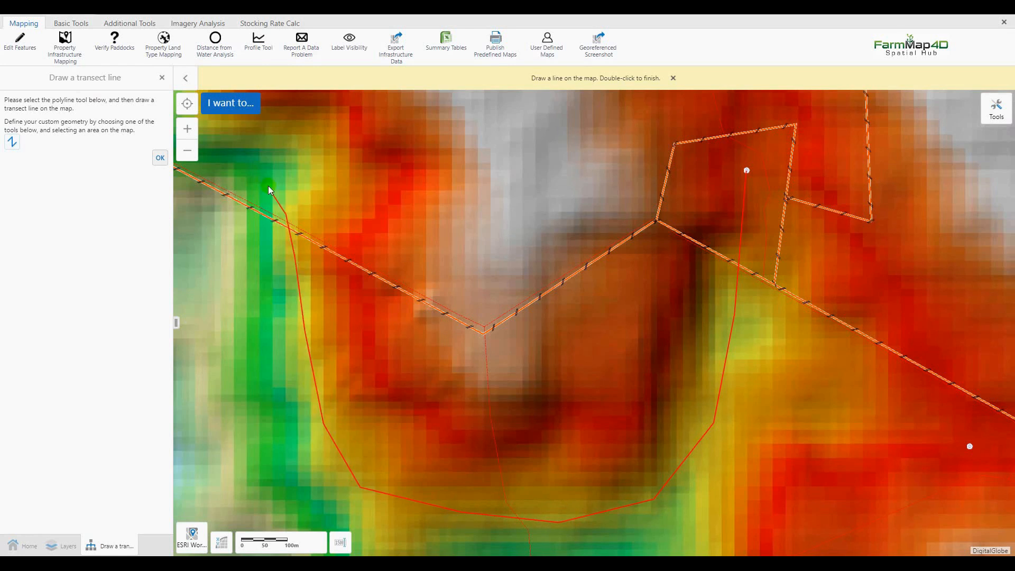
left_click_drag(402, 247, 767, 423)
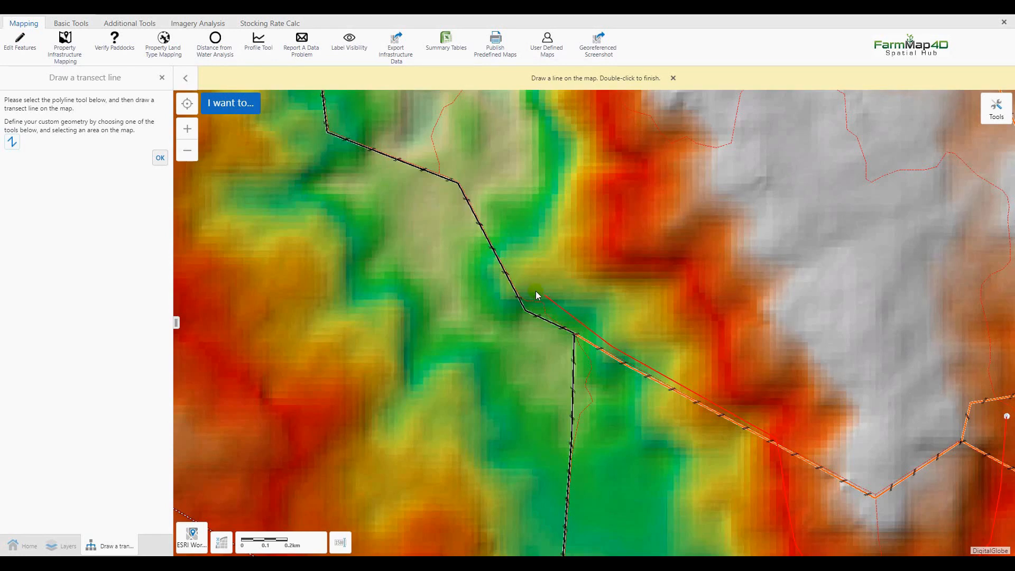
left_click(535, 292)
left_click_drag(462, 160, 476, 394)
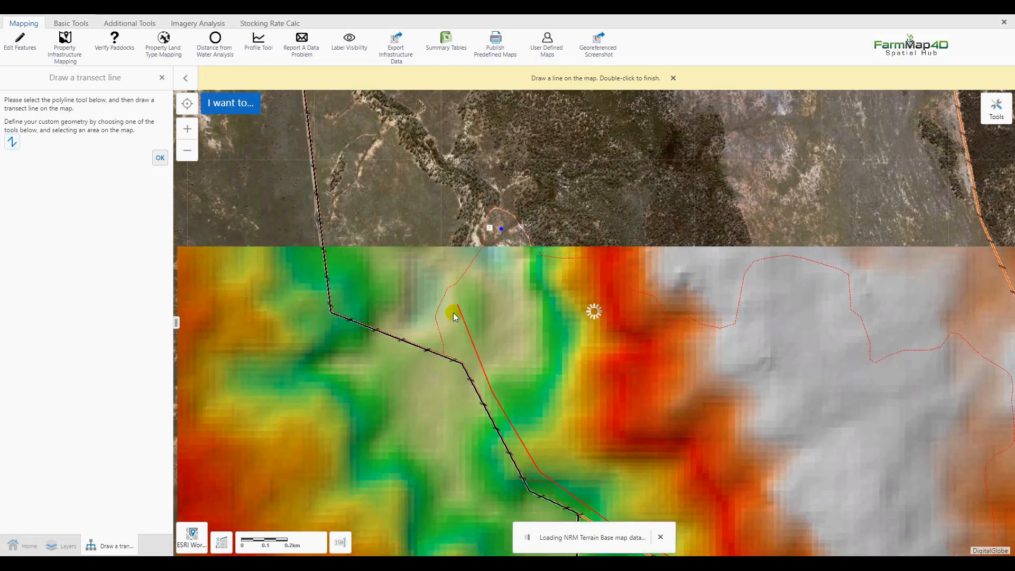
left_click(453, 313)
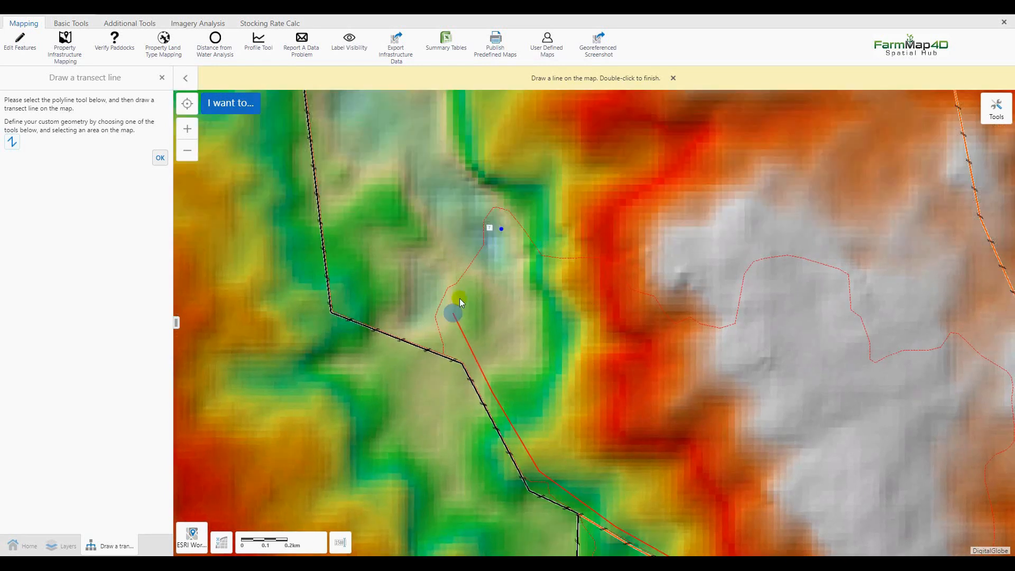
double_click(501, 230)
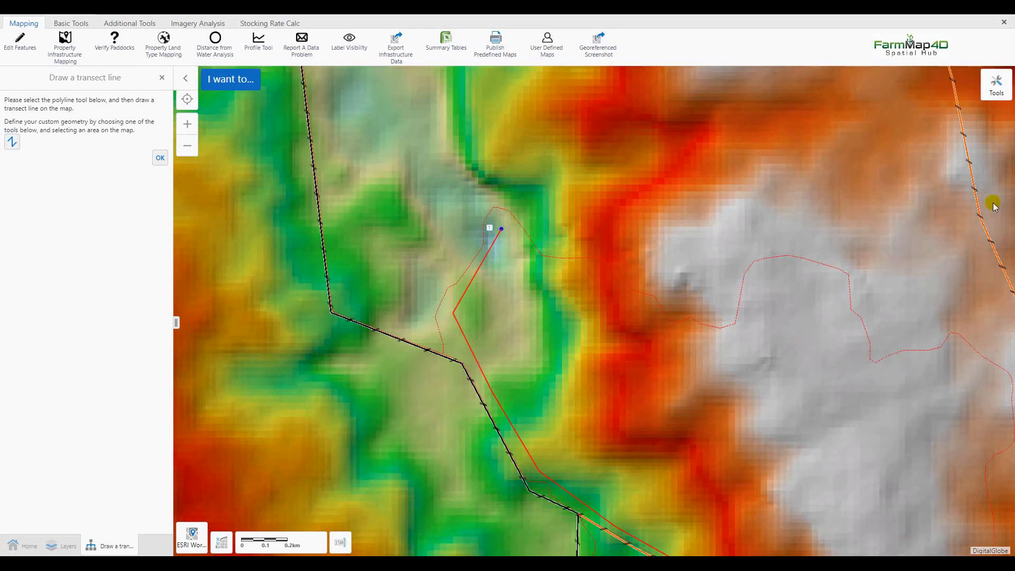
left_click(160, 158)
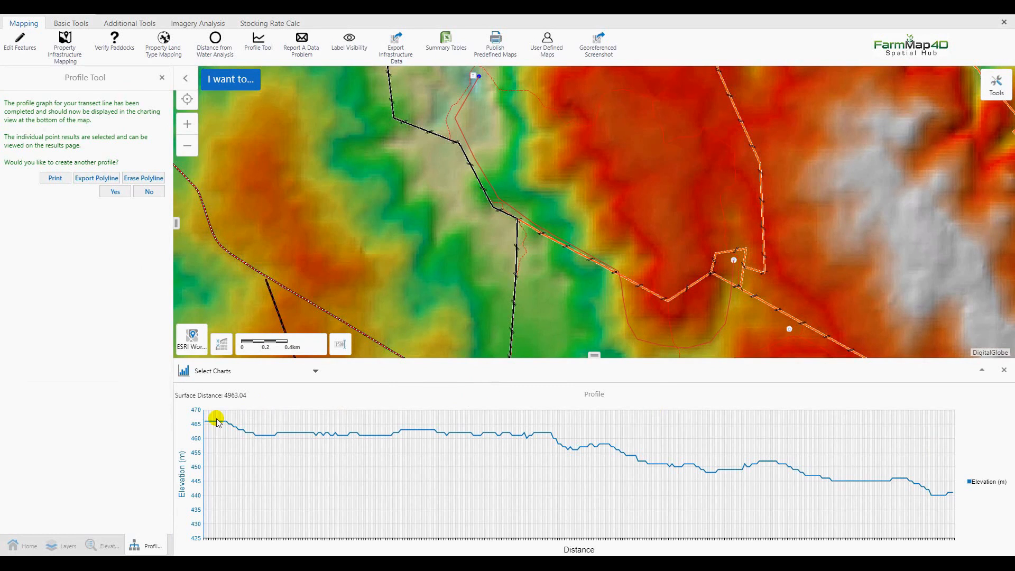
- Examine the distance and elevation readings along the whole profile graph, from the existing water point to the new tank
mouse_move(206, 427)
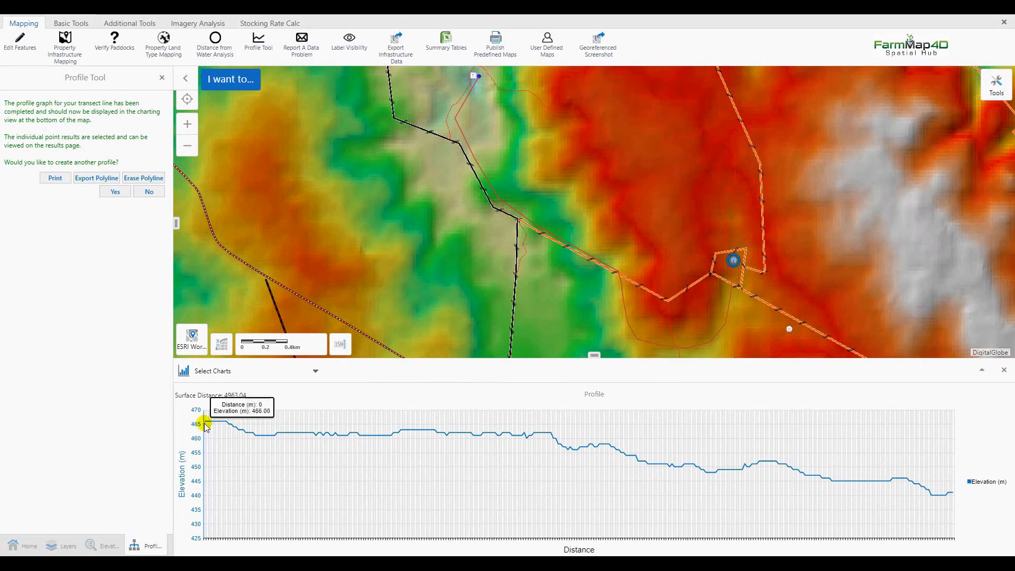
mouse_move(952, 497)
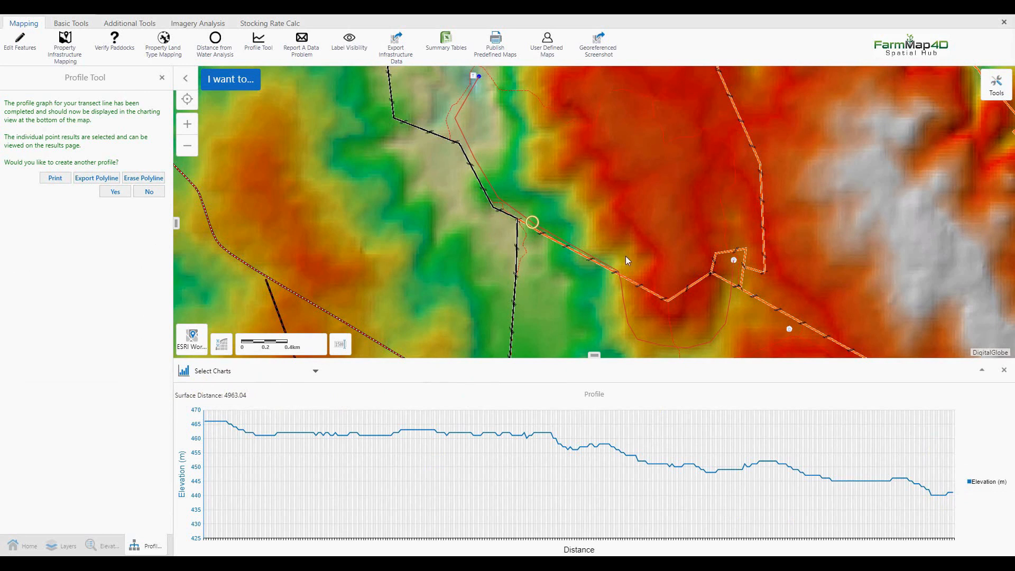
left_click(512, 437)
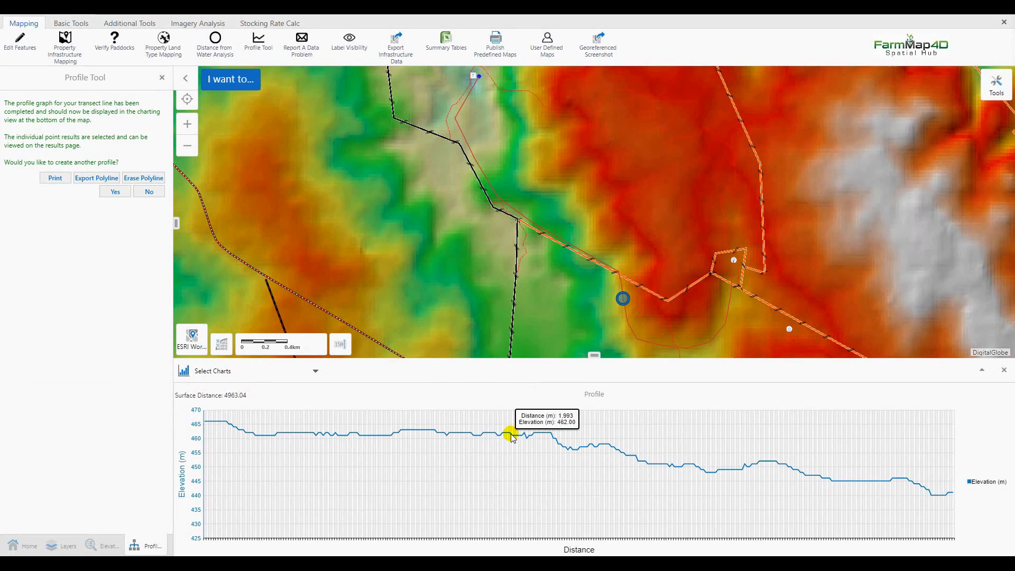
left_click(761, 464)
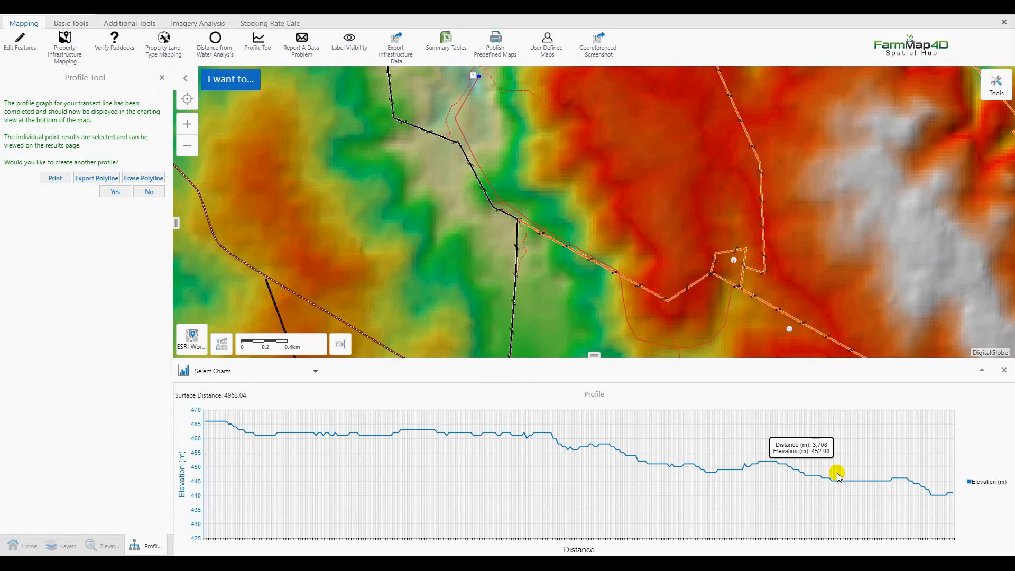
left_click(931, 494)
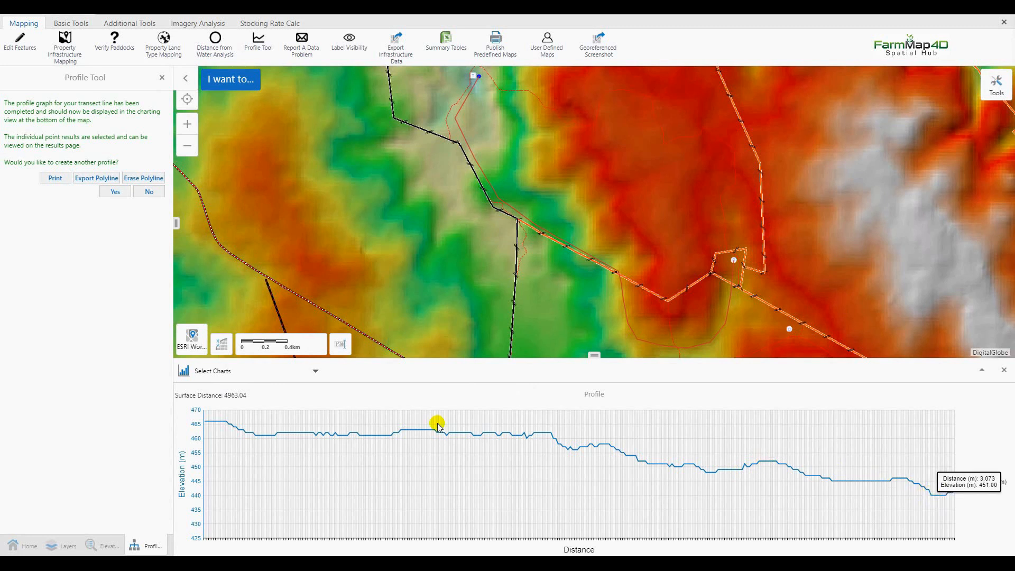
left_click(213, 423)
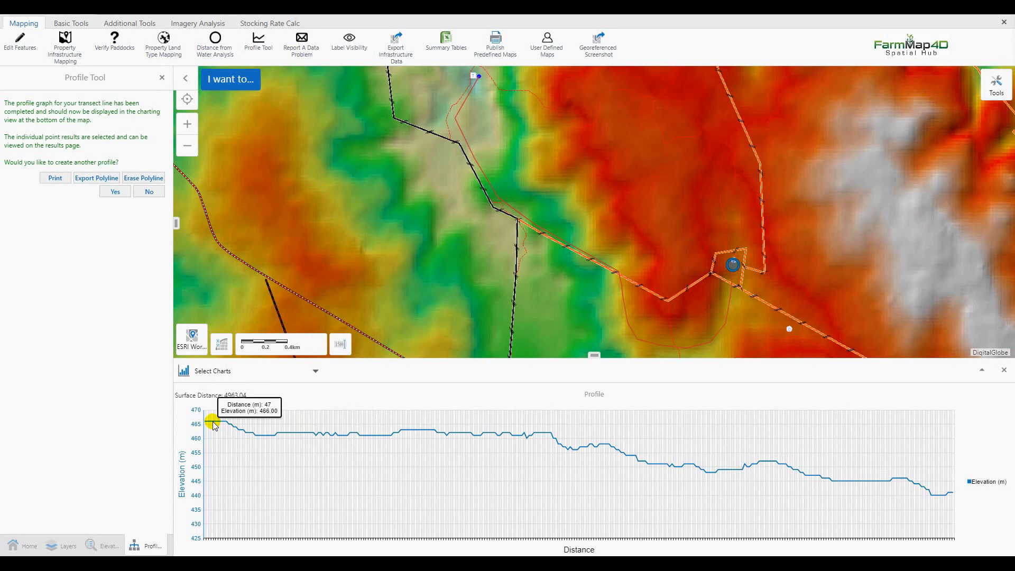
- Print the profile as a downloadable map, review its route map, elevation graph and legend, and finish the print
left_click(54, 180)
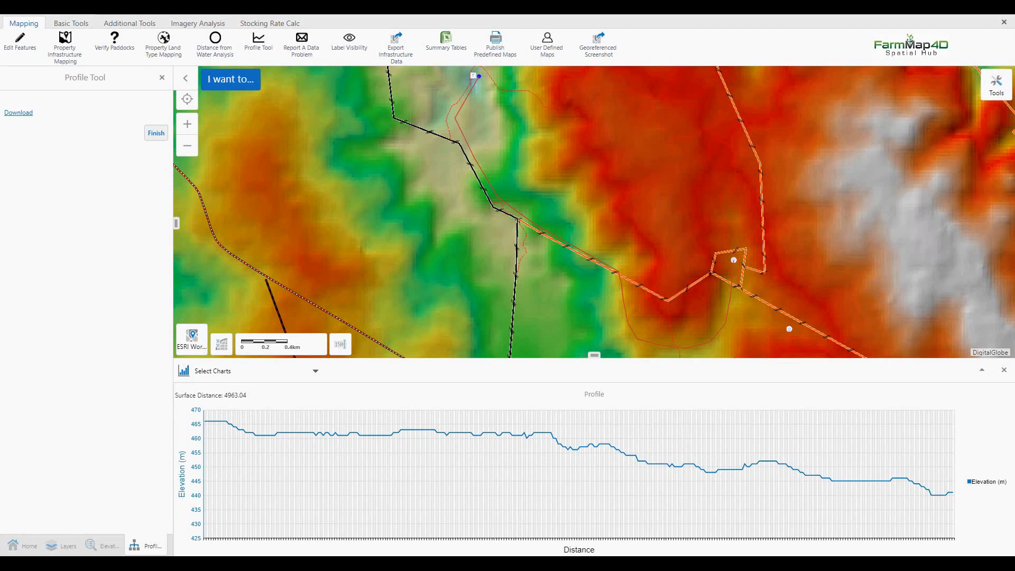
left_click(25, 115)
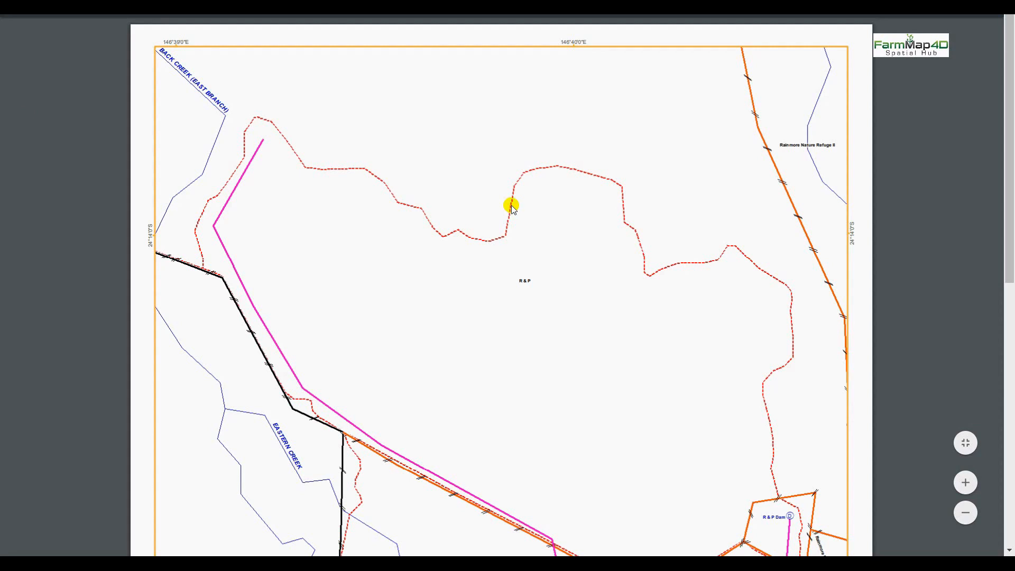
scroll(512, 206, "down", 10)
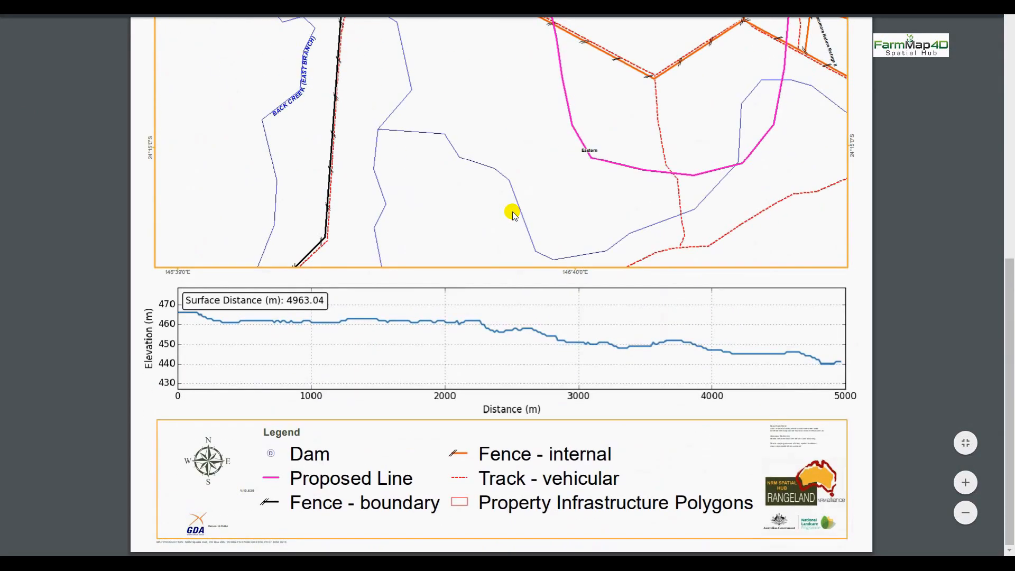
scroll(508, 237, "up", 4)
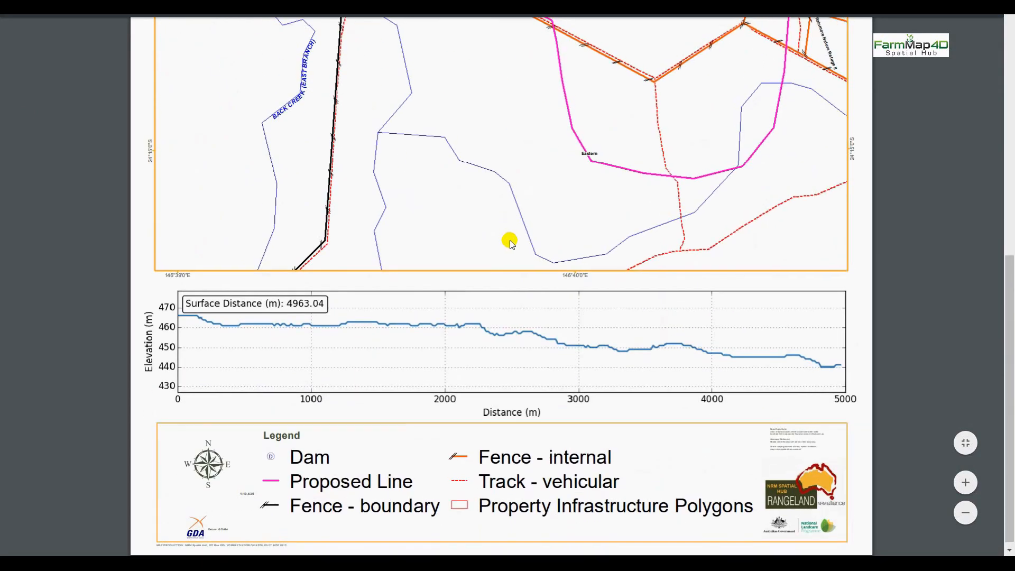
scroll(509, 236, "up", 6)
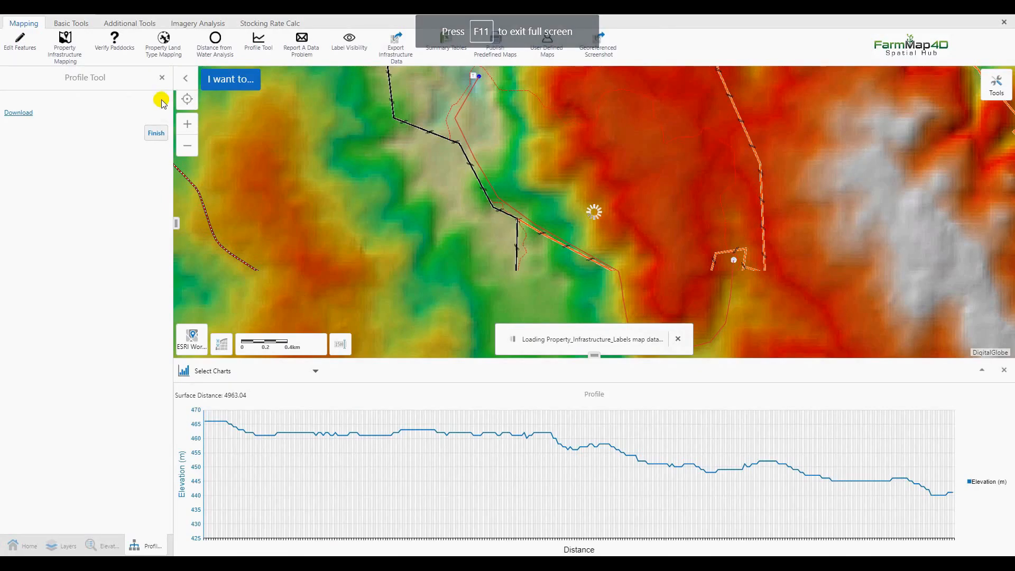
left_click(158, 135)
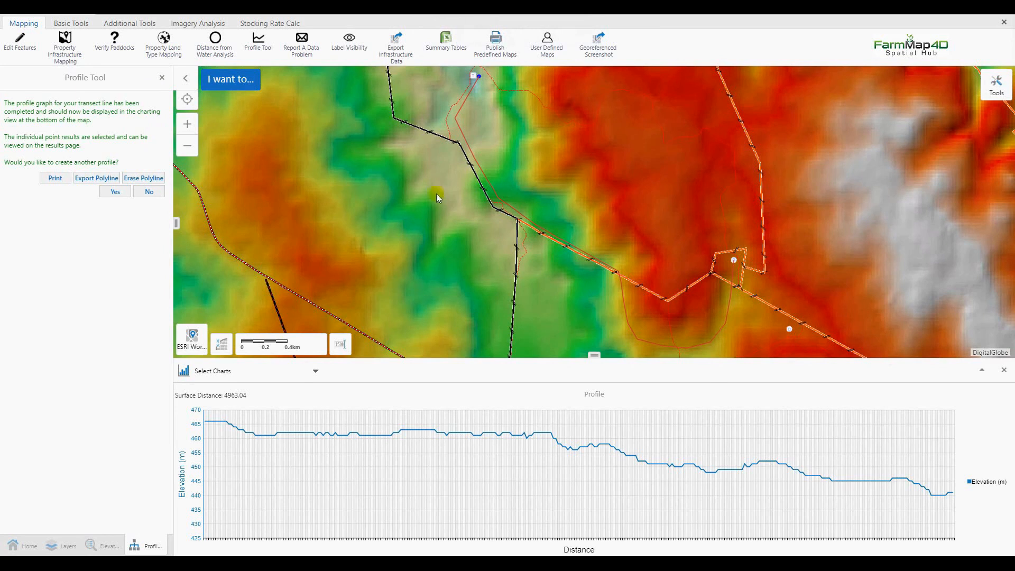
- Export the transect polyline and download it as a GPX file
left_click(110, 180)
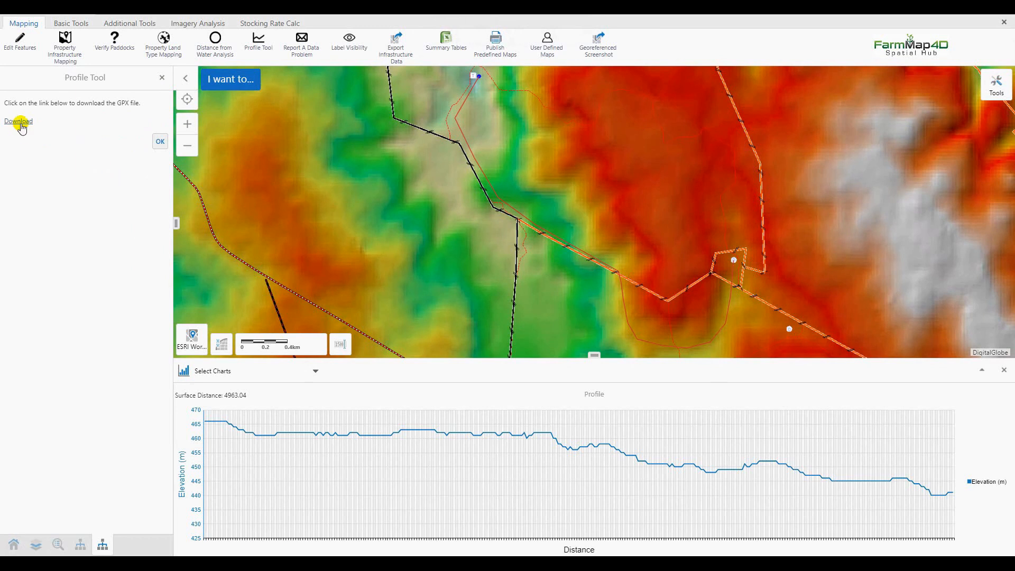
left_click(20, 123)
left_click(21, 124)
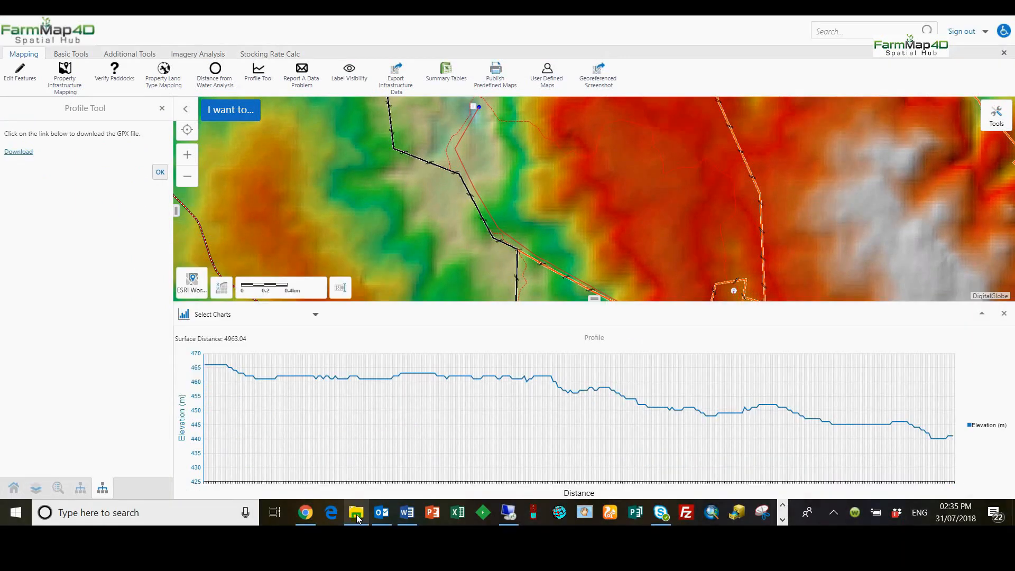
- Switch to File Explorer and locate the exported ExportProfile (15).gpx file in the Downloads folder
left_click(356, 512)
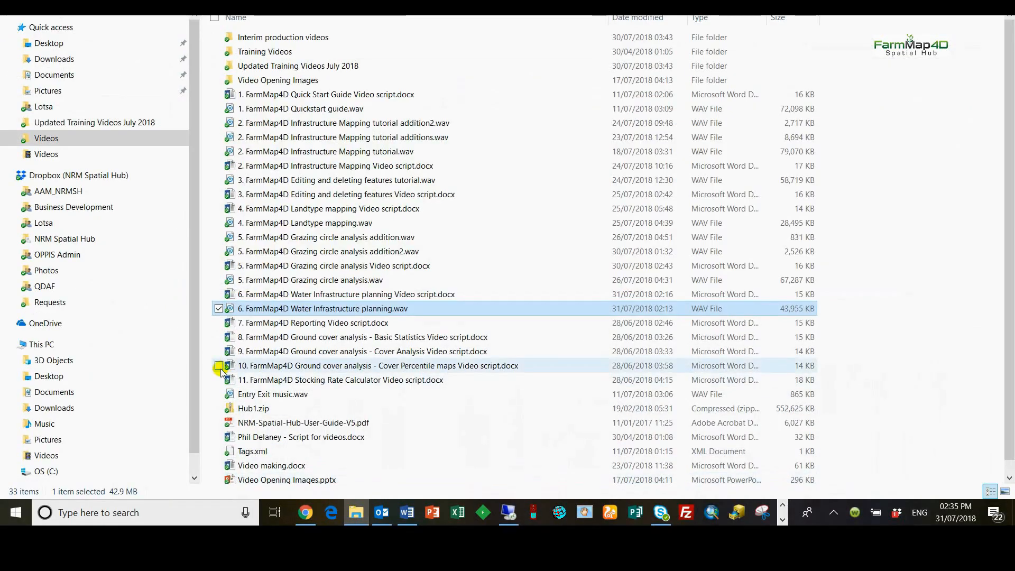
left_click(54, 60)
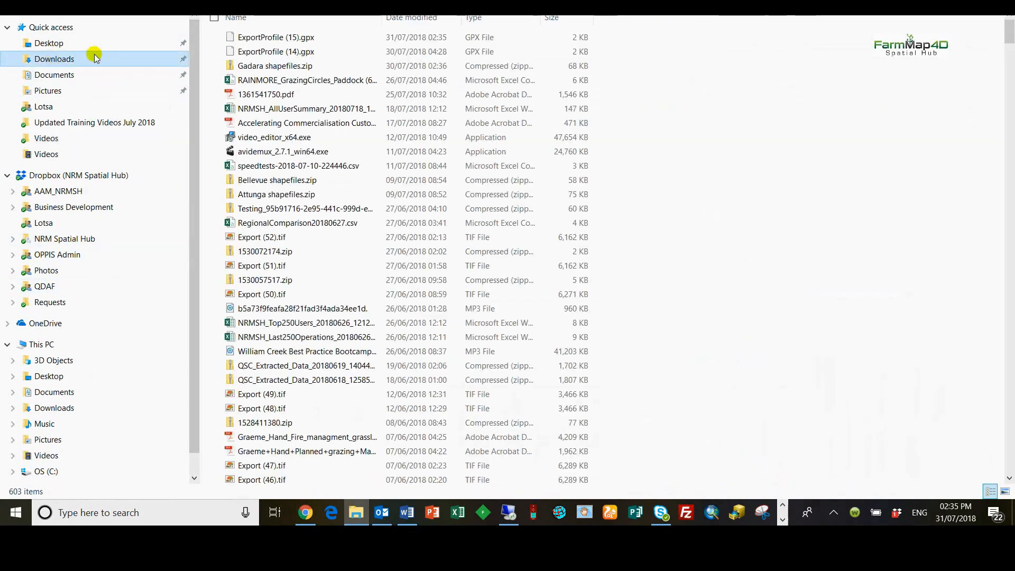
left_click(279, 42)
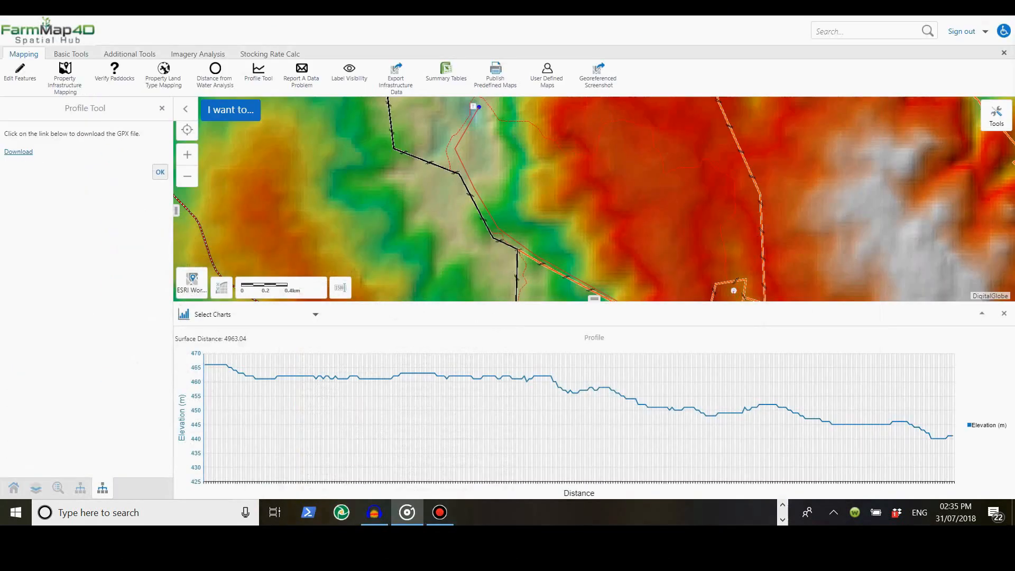
- Return to FarmMap4D, end the Profile Tool without creating another profile, and close the empty Elevation Points results
left_click(159, 172)
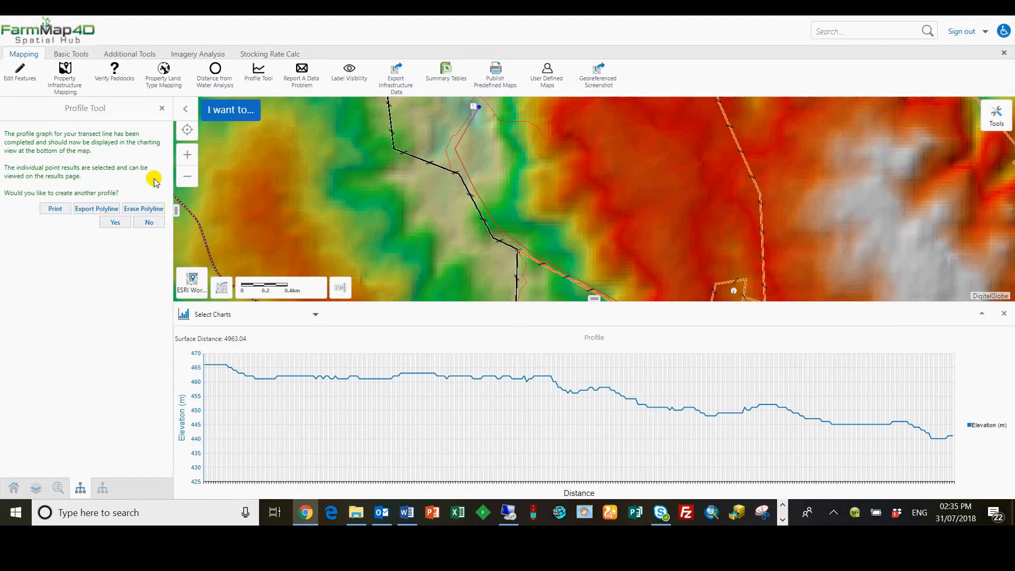
left_click(152, 225)
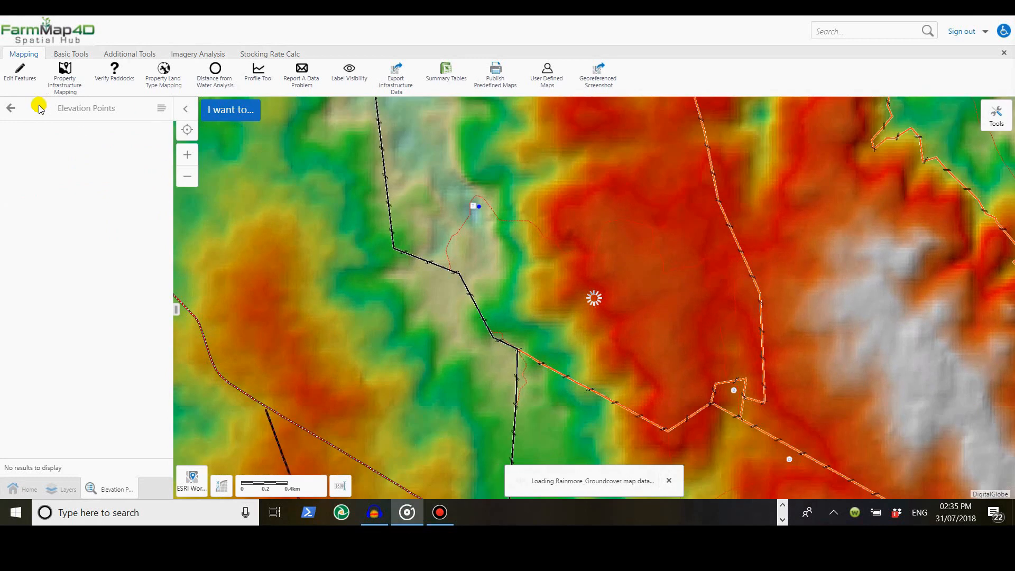
left_click(11, 108)
left_click(162, 109)
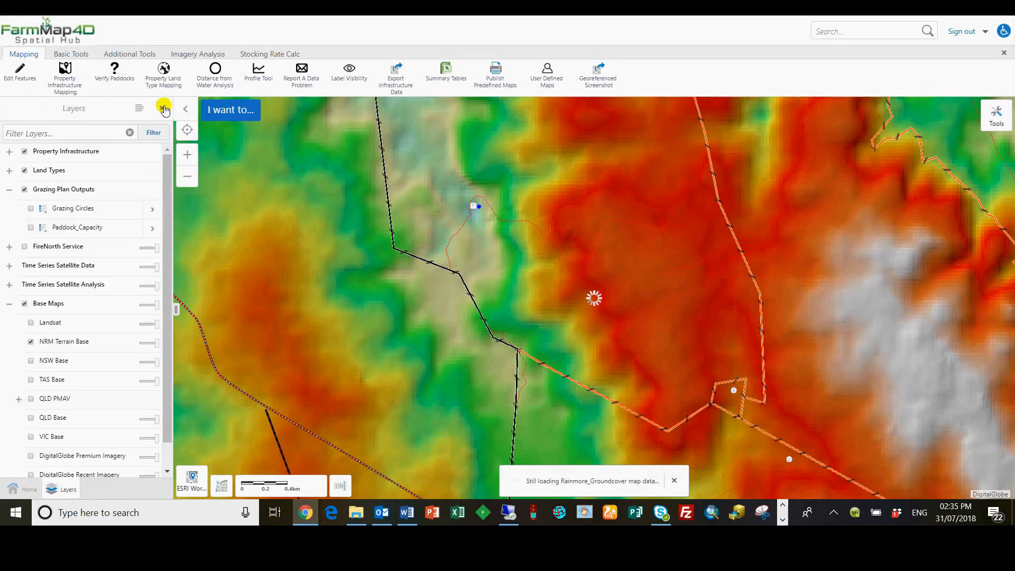
- Upload ExportProfile (15).gpx from the Downloads folder as temporary map data
left_click(143, 55)
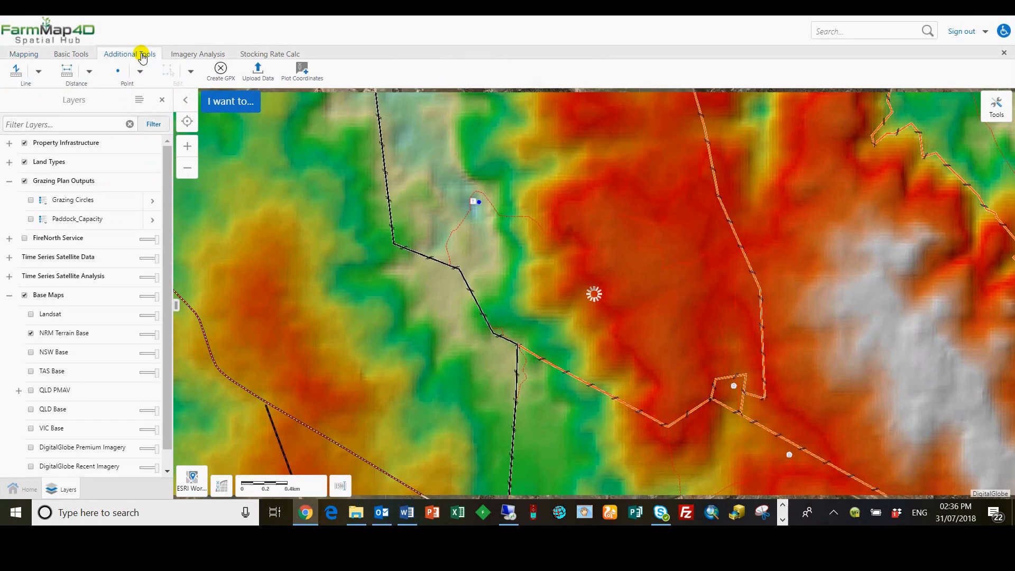
left_click(255, 76)
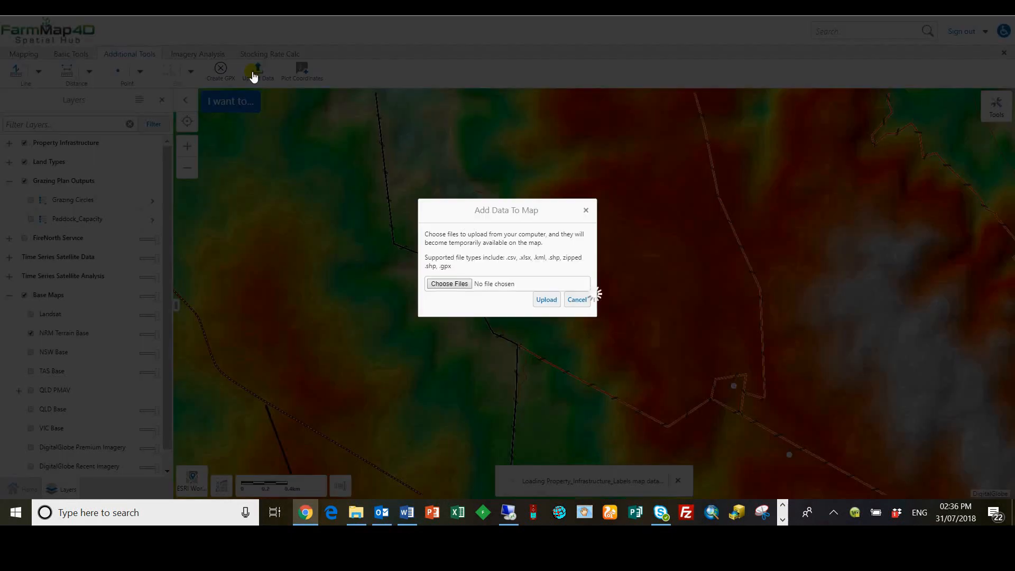
left_click(458, 284)
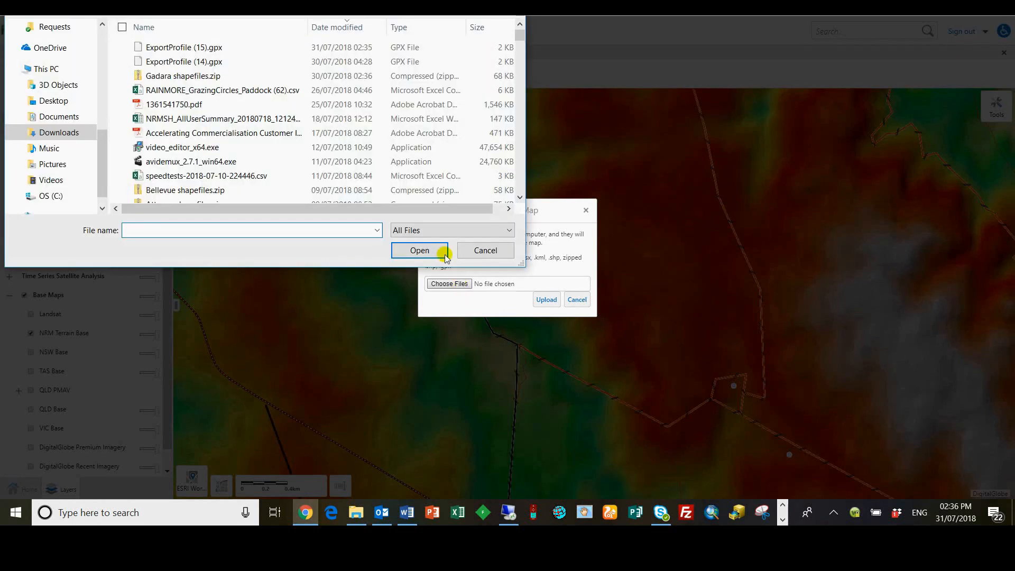
left_click(220, 49)
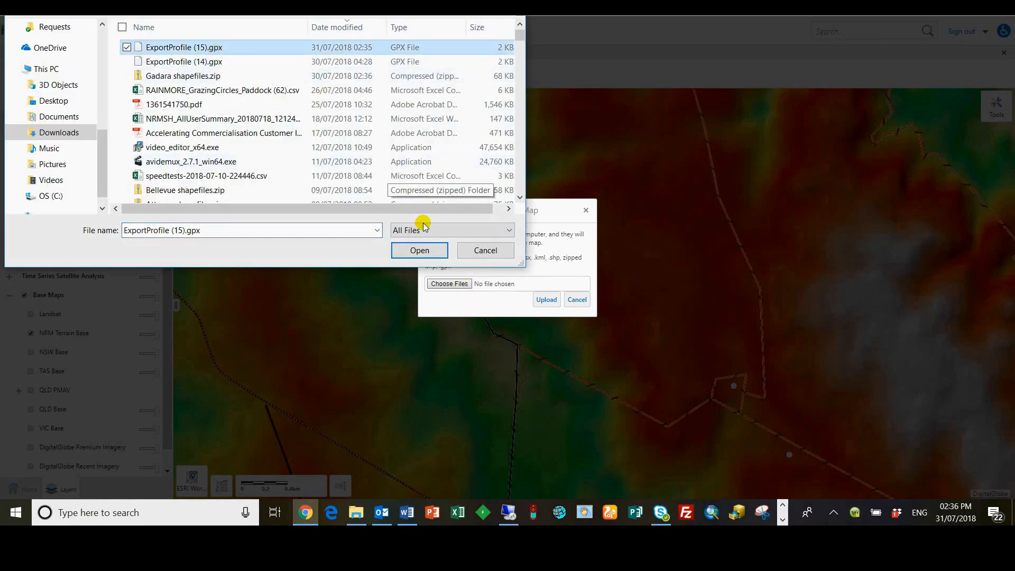
left_click(420, 251)
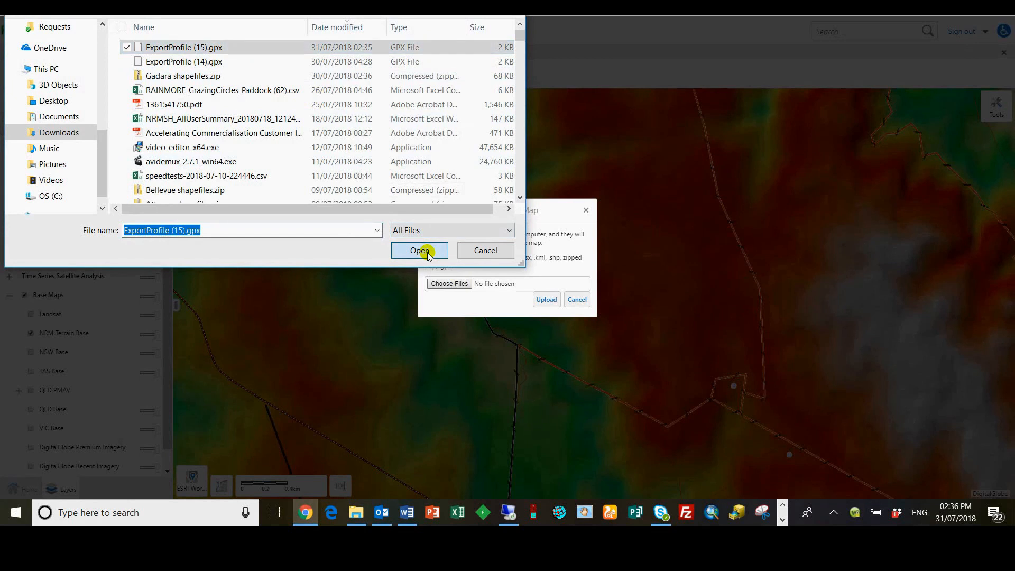
left_click(545, 316)
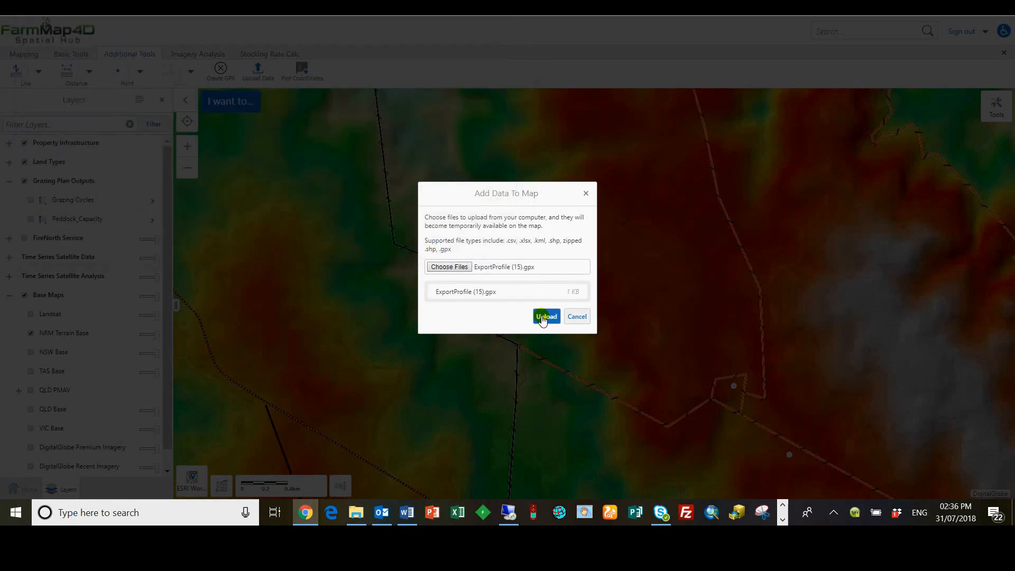
- Add the uploaded route line to the map with the default blue colour and a solid 2 px line
left_click(545, 277)
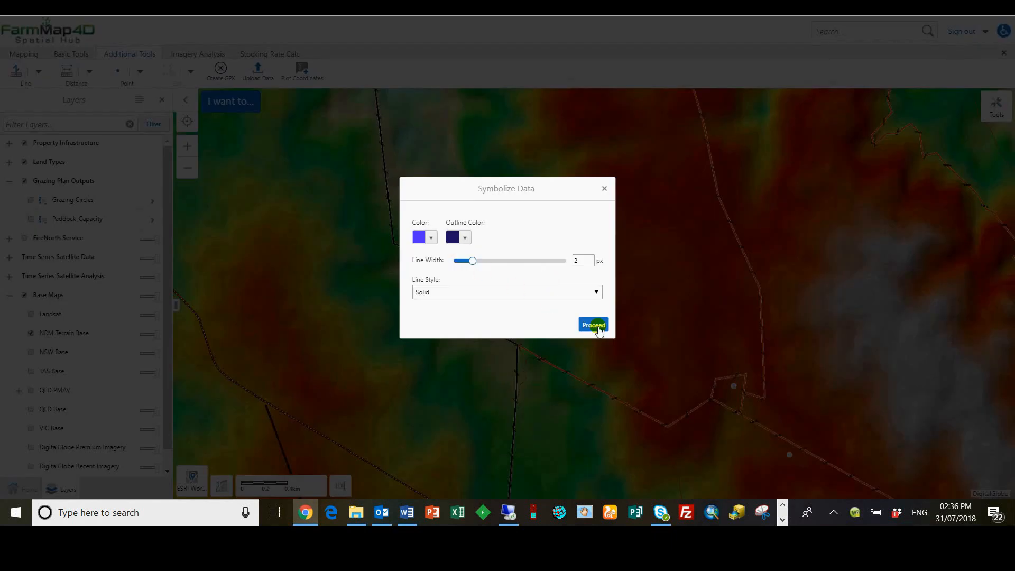
left_click(433, 238)
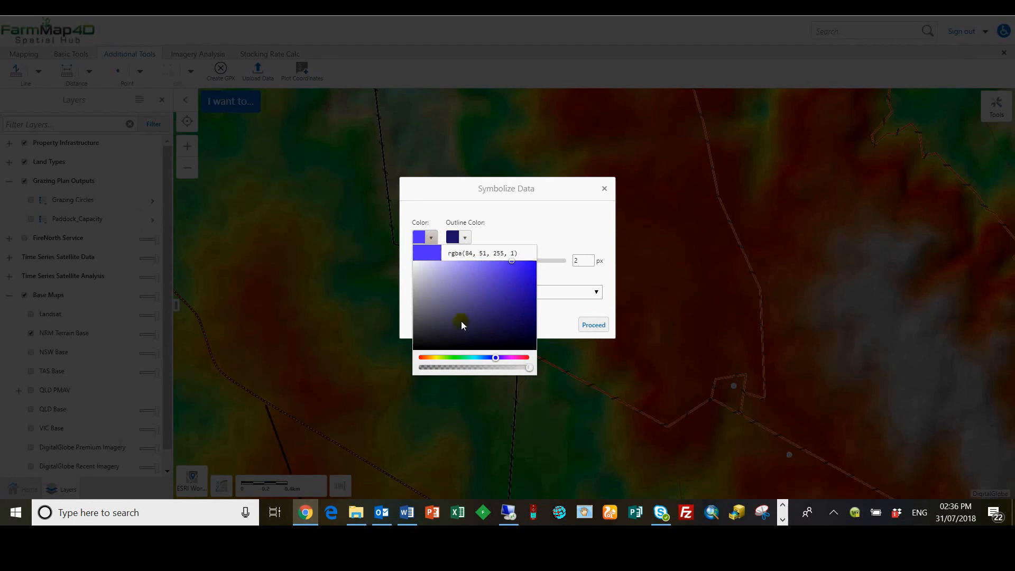
left_click(495, 242)
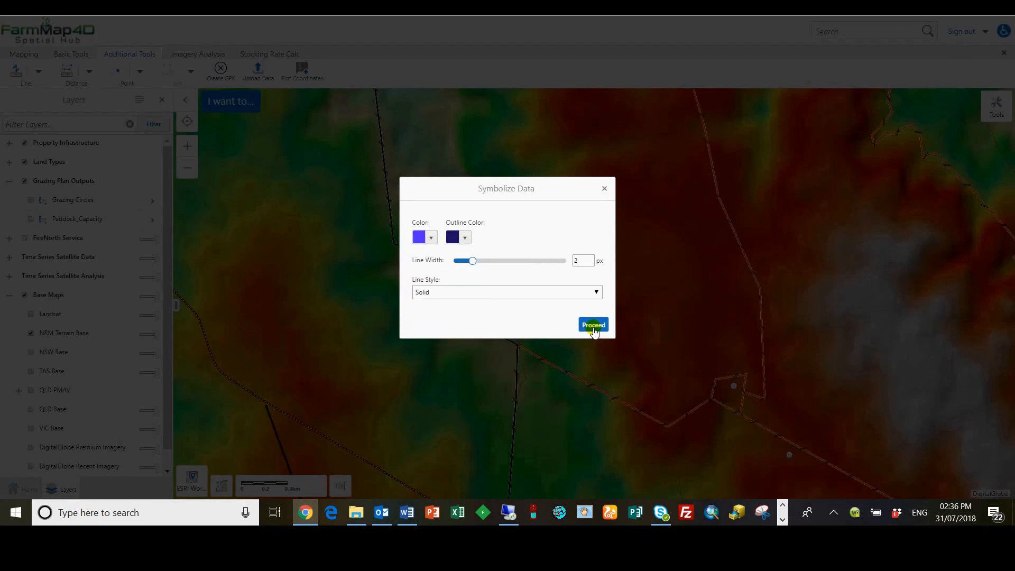
left_click(594, 324)
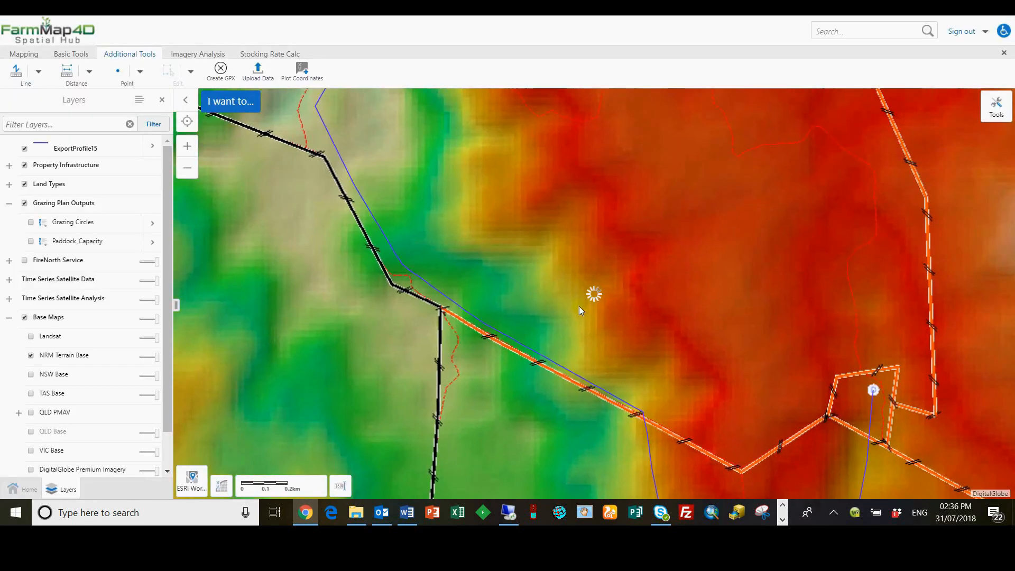
- Hide the NRM Terrain Base map and display the Grazing Circles layer across the whole property
scroll(490, 247, "down", 1)
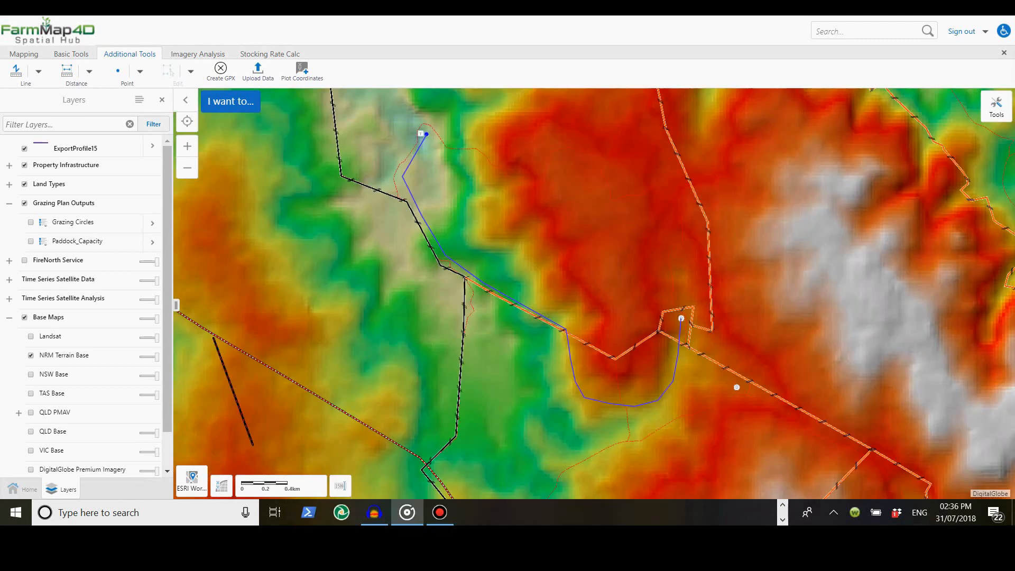
scroll(655, 265, "down", 2)
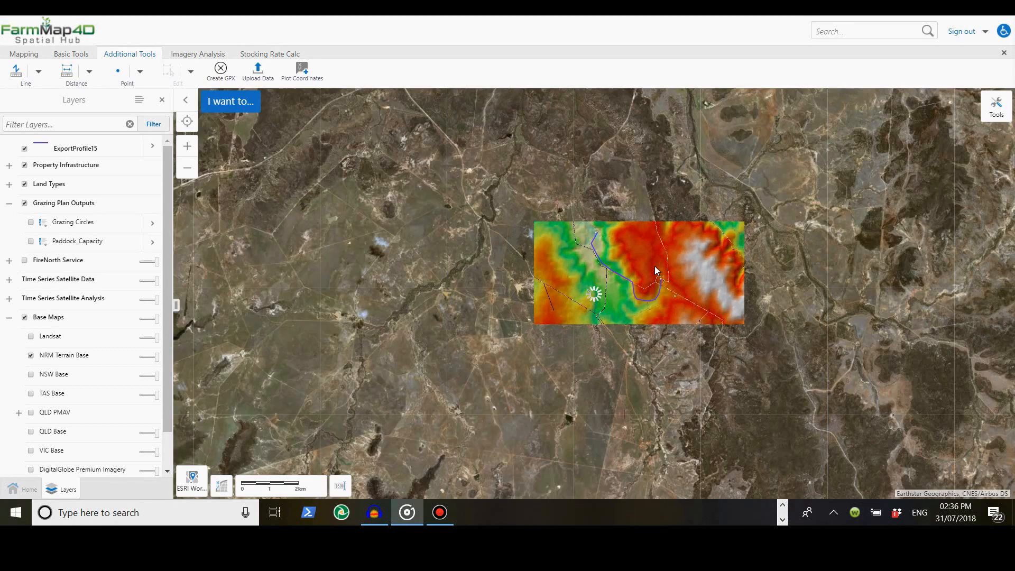
left_click(31, 356)
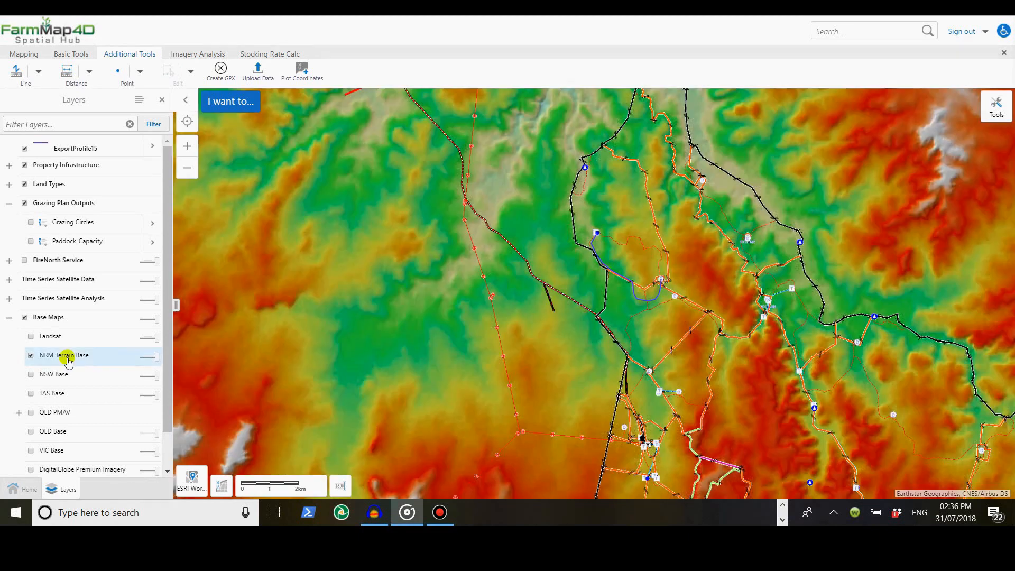
left_click(31, 356)
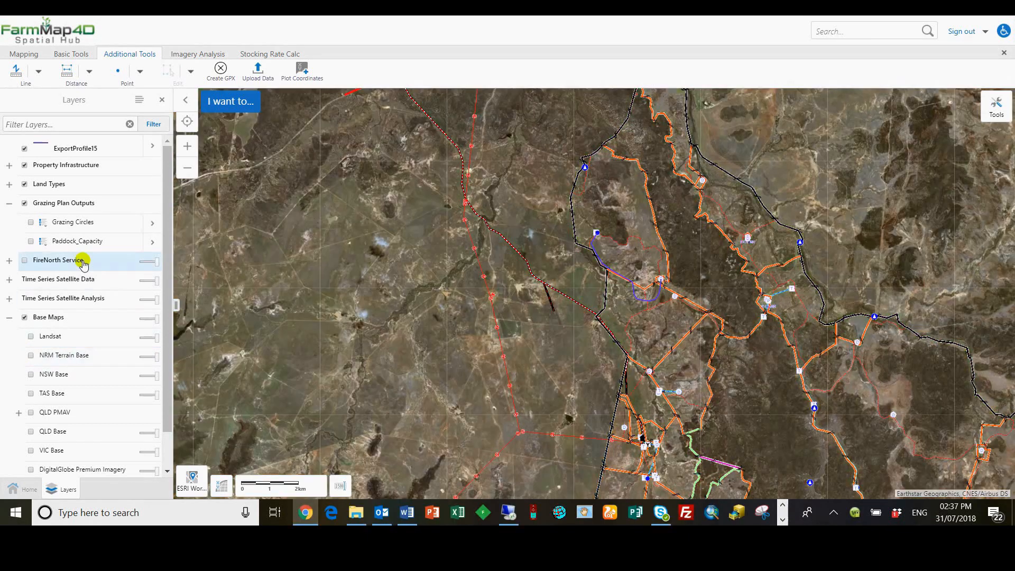
left_click(30, 222)
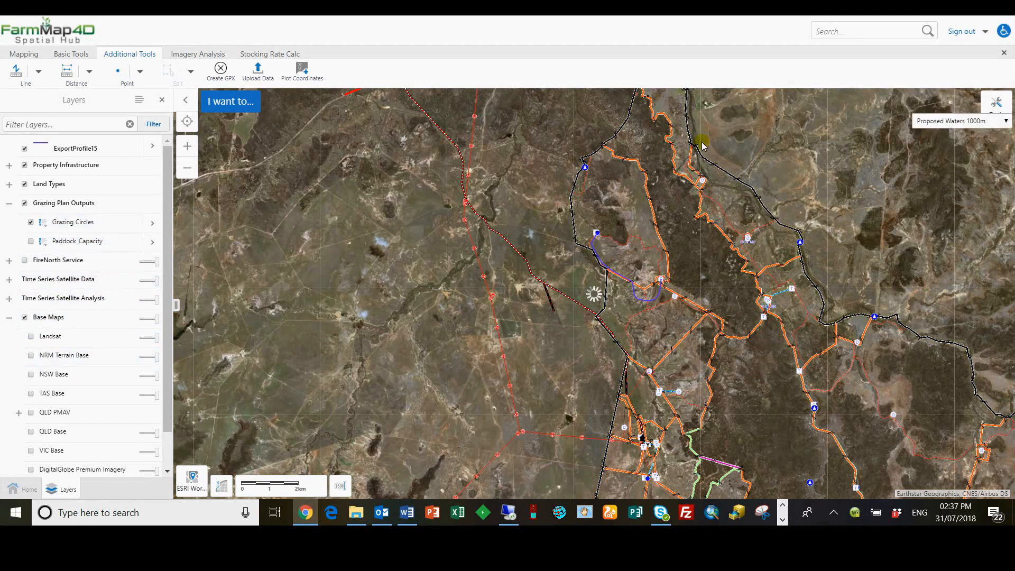
scroll(717, 285, "down", 2)
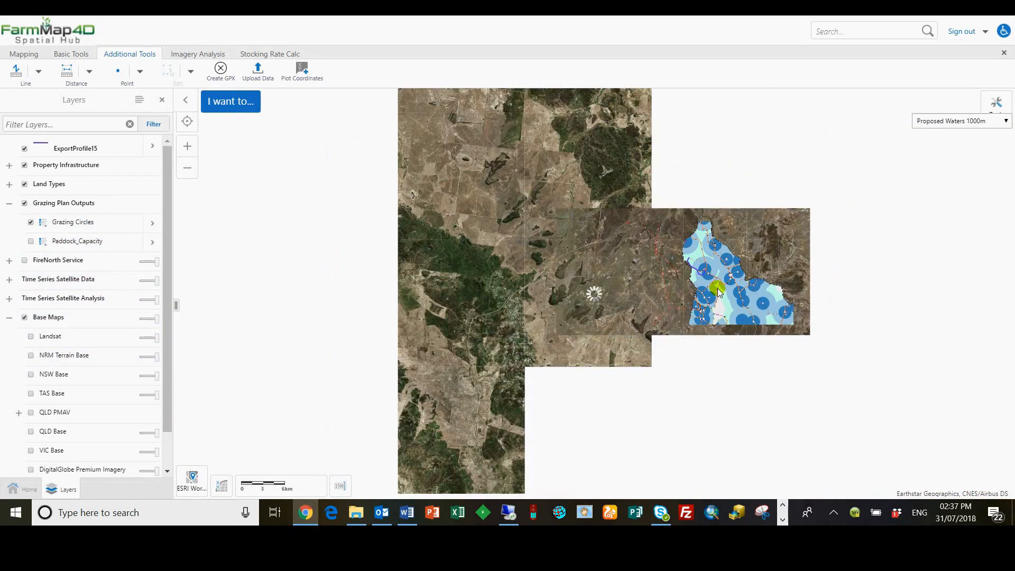
left_click_drag(718, 291, 604, 278)
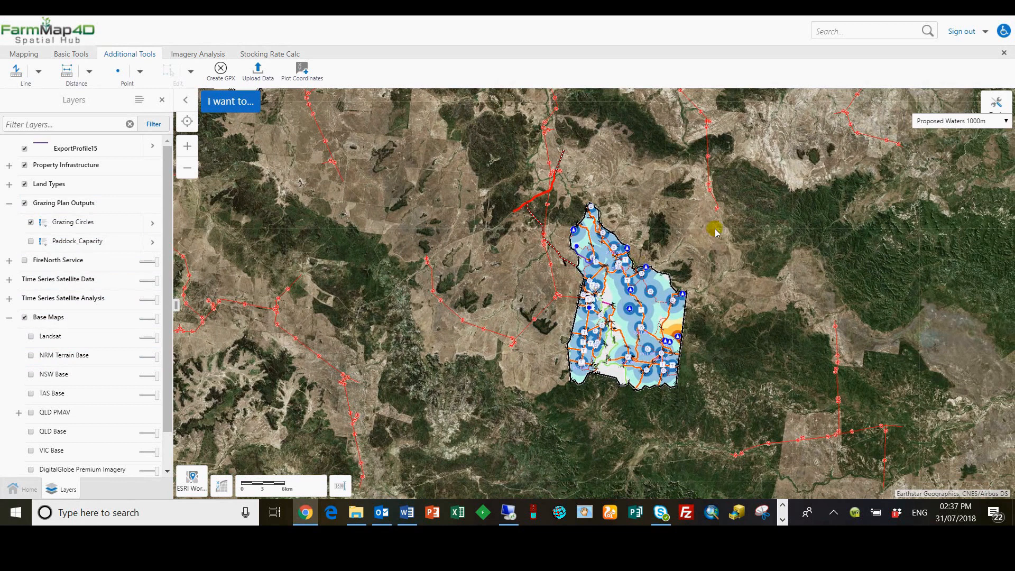